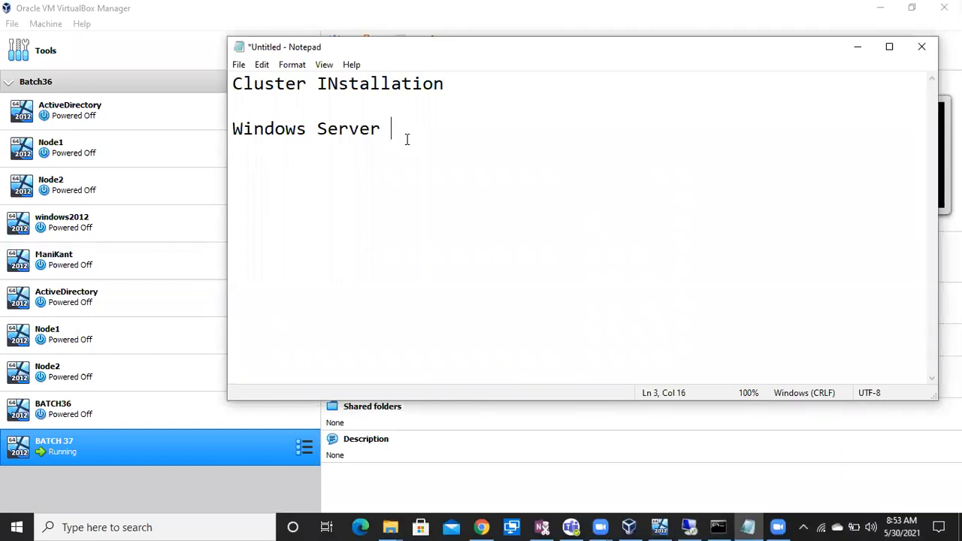
Correct the third note line to 'Windows Server Standalone' and bring up the remote server session
{"action": "type", "text": "Standlone"}
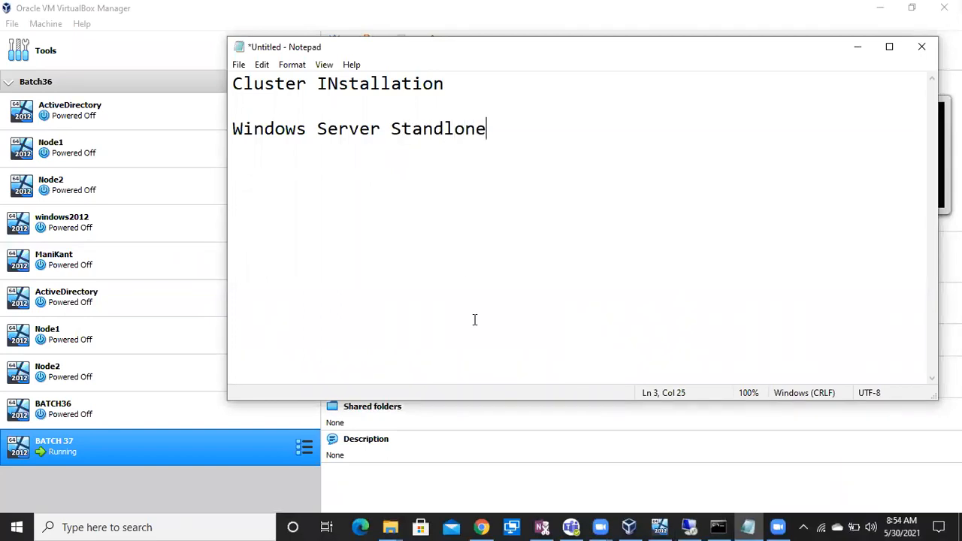
{"action": "left_click", "coordinate": [444, 128]}
{"action": "type", "text": "a"}
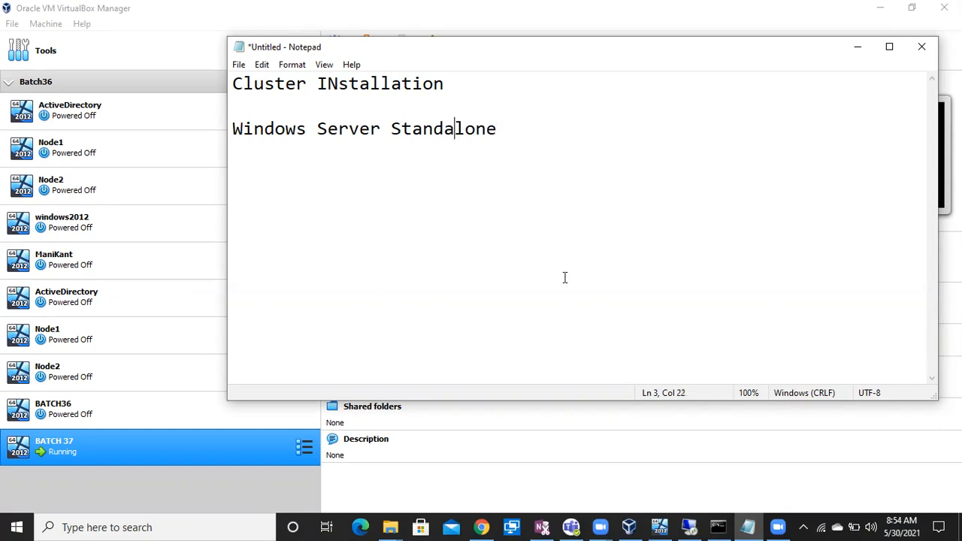
{"action": "left_click", "coordinate": [691, 525]}
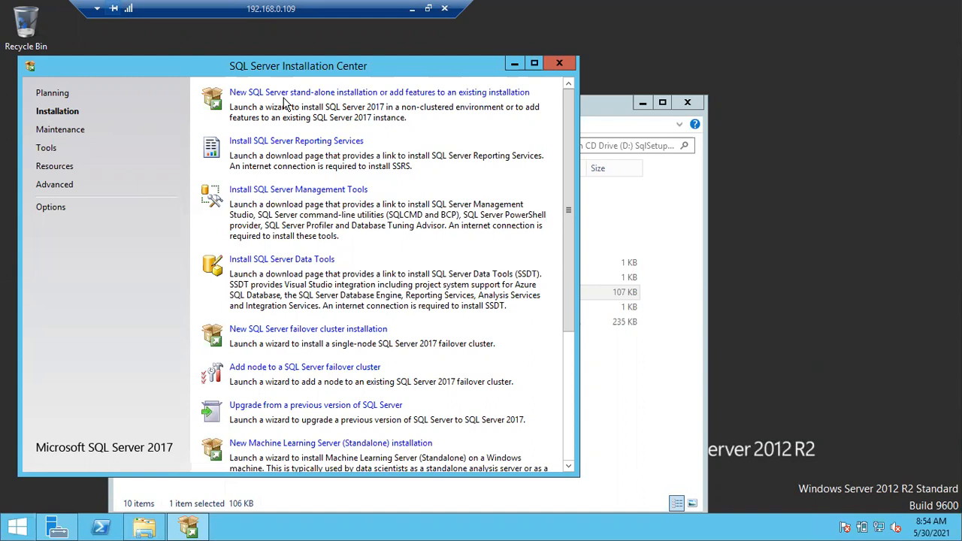
Launch a new SQL Server stand-alone installation, then return to the local Notepad notes
{"action": "left_click", "coordinate": [283, 92]}
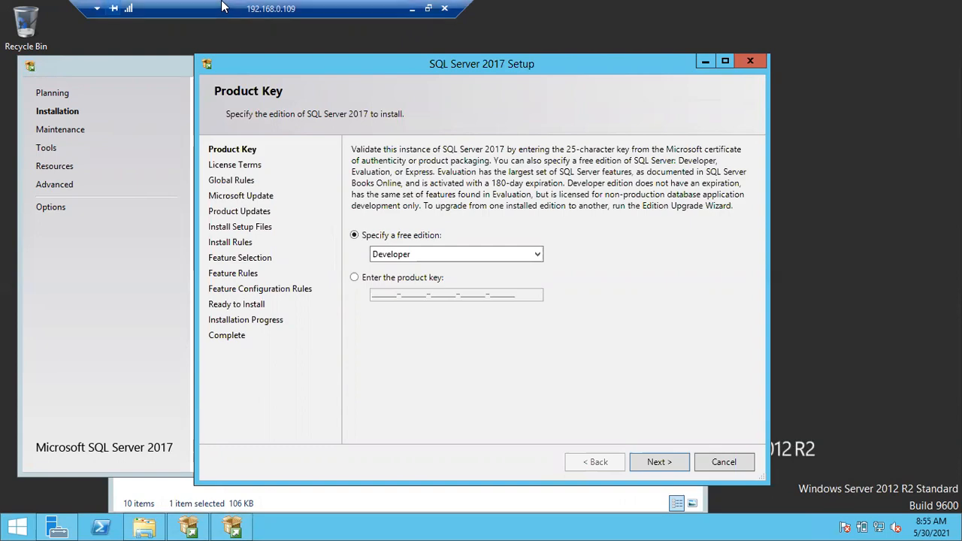
{"action": "left_click", "coordinate": [411, 9]}
Add an 'Instance' note: 'One sql server software copy is called one instance', then '50Instances'
{"action": "key", "text": "End"}
{"action": "key", "text": "Return"}
{"action": "key", "text": "Return"}
{"action": "type", "text": "In"}
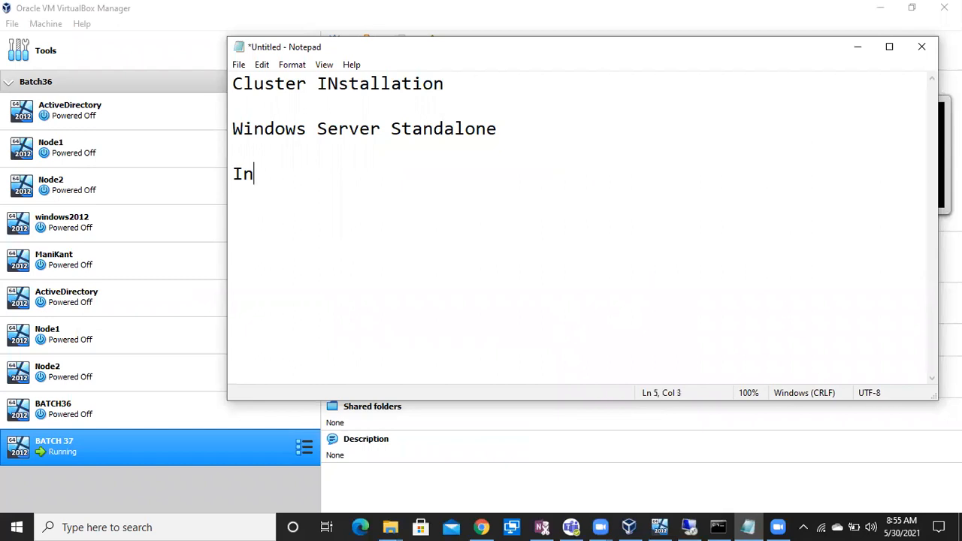
{"action": "type", "text": "stance"}
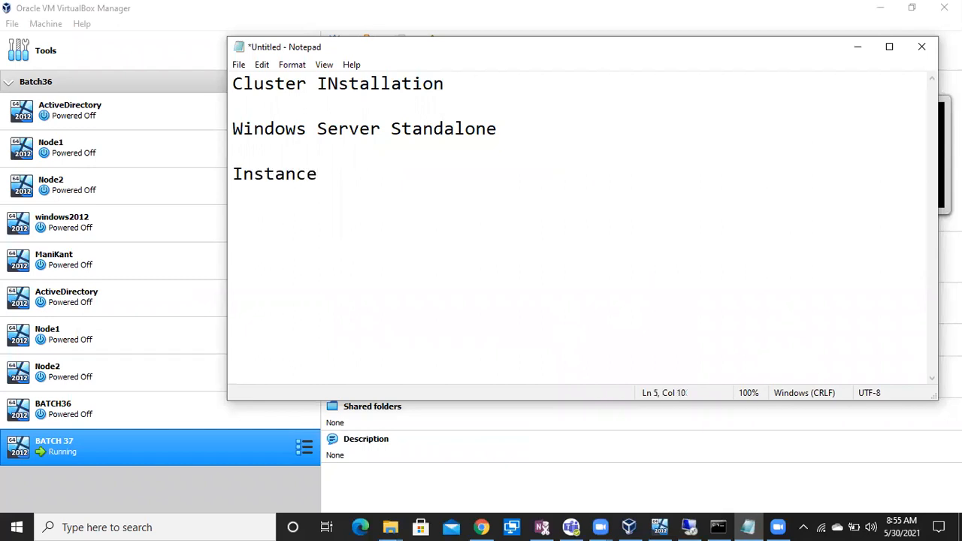
{"action": "key", "text": "Return"}
{"action": "type", "text": "One sql s"}
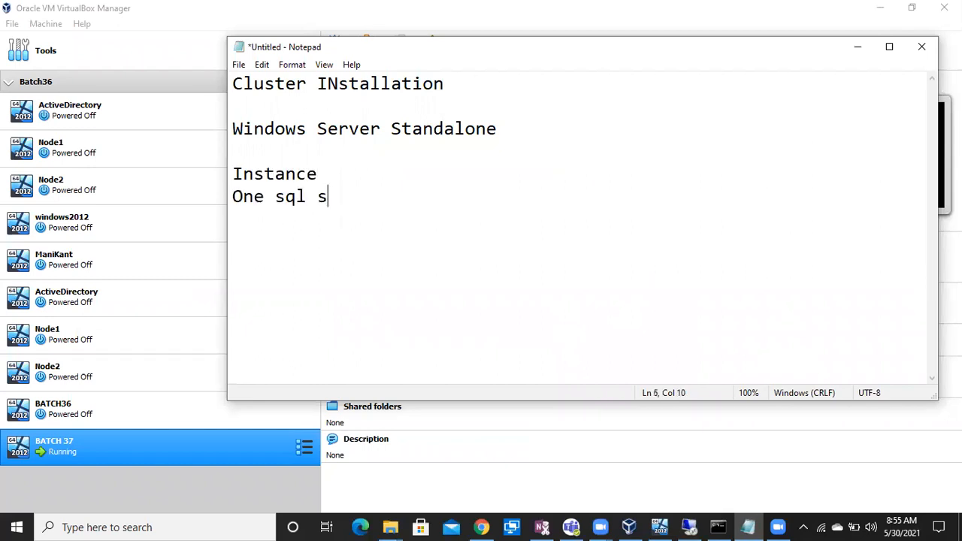
{"action": "type", "text": "erver software "}
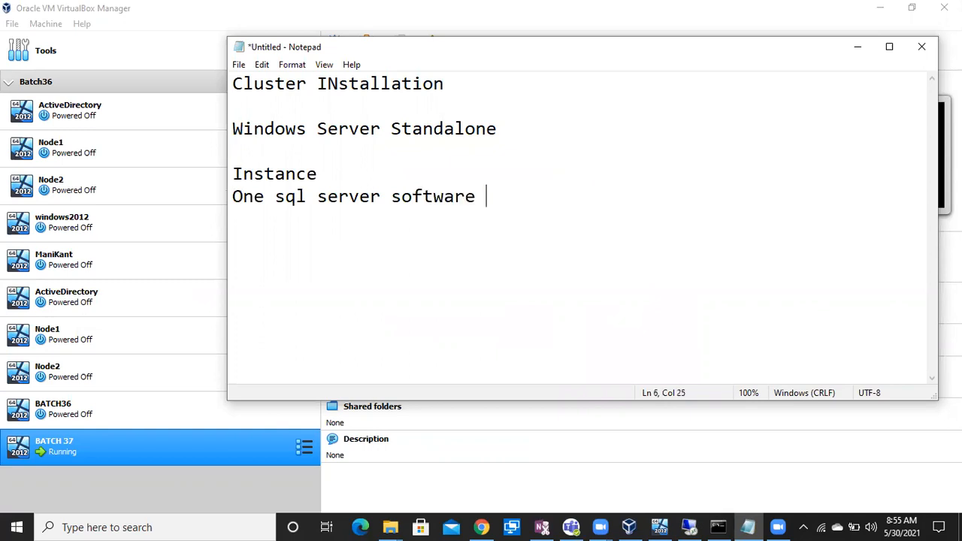
{"action": "type", "text": "copy is called "}
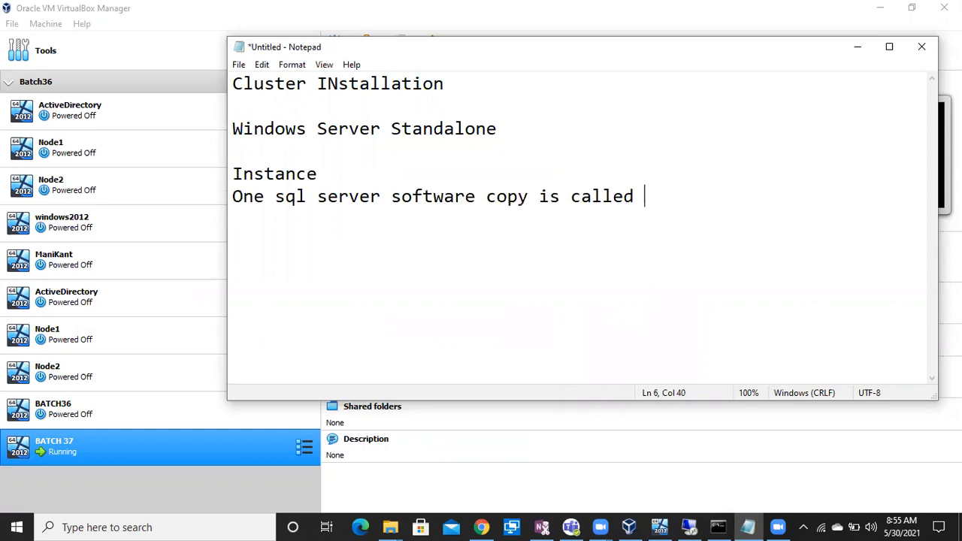
{"action": "type", "text": "one instance"}
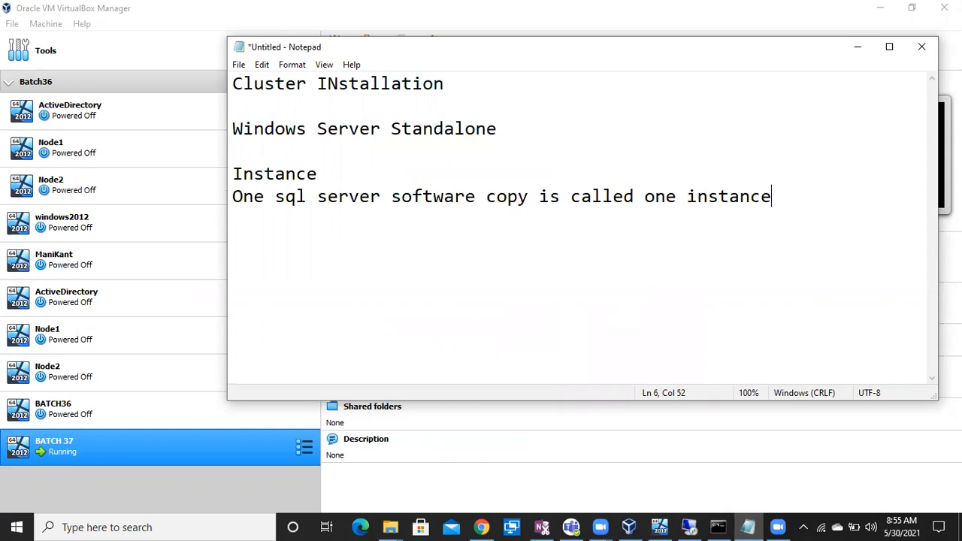
{"action": "key", "text": "Return"}
{"action": "type", "text": "50Int"}
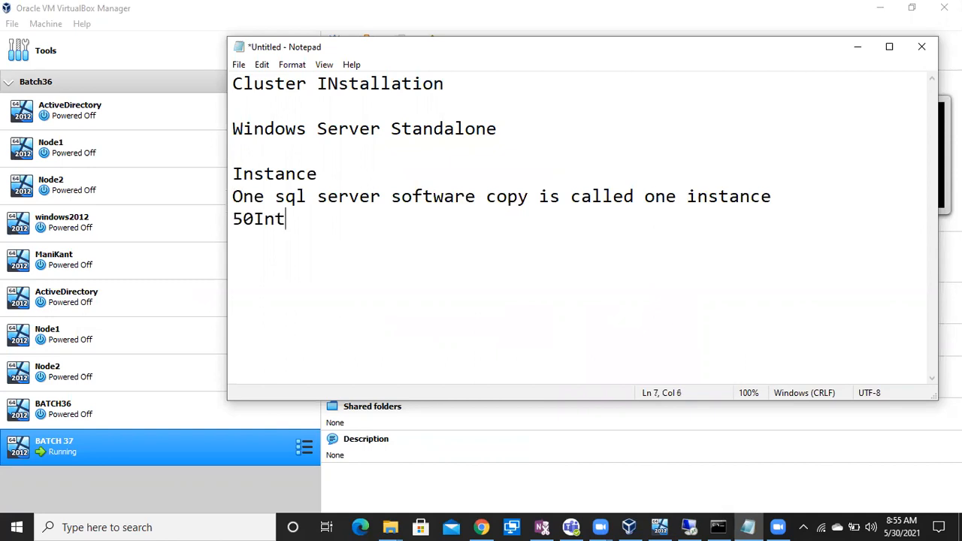
{"action": "key", "text": "BackSpace"}
{"action": "type", "text": "stance"}
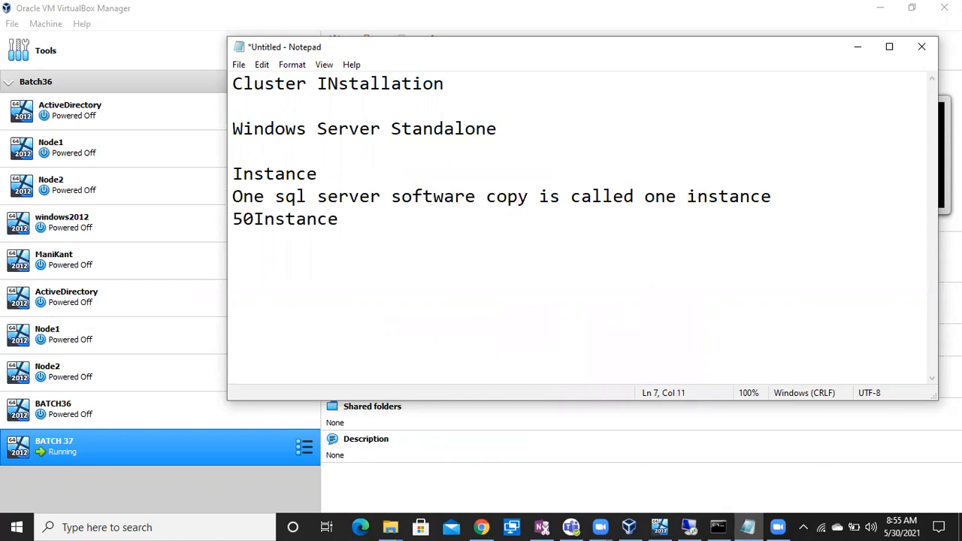
{"action": "type", "text": "s"}
{"action": "left_click", "coordinate": [691, 529]}
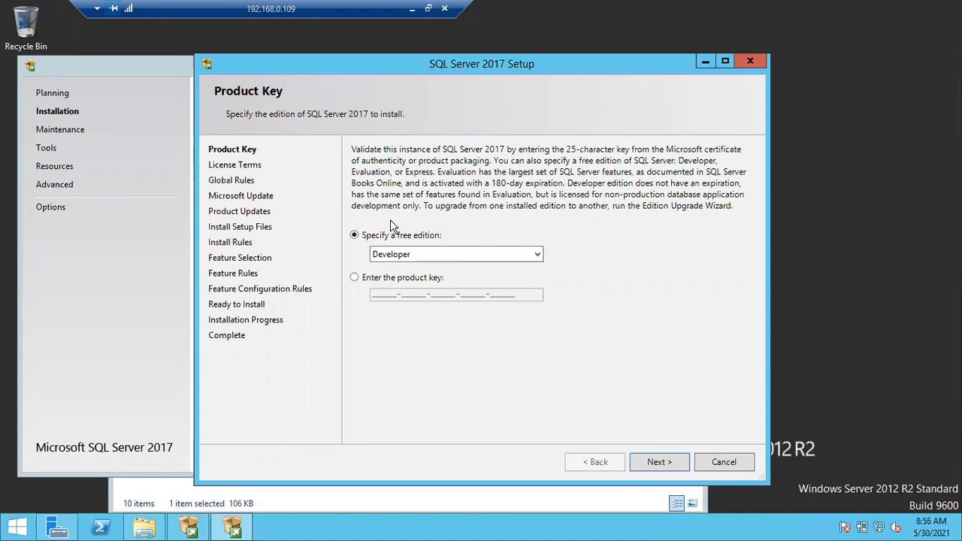
Keep the free Developer edition on the Product Key page and continue to License Terms
{"action": "left_click", "coordinate": [409, 257]}
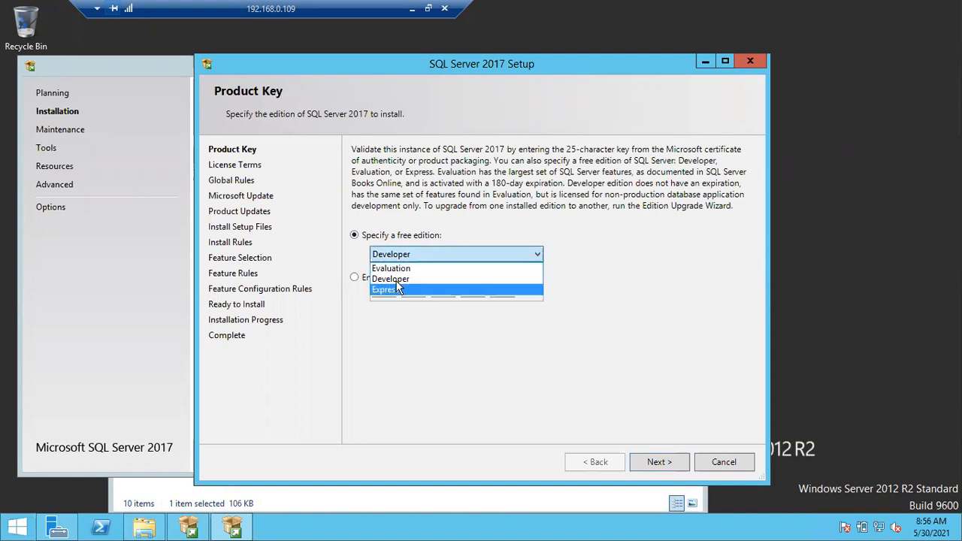
{"action": "key", "text": "Escape"}
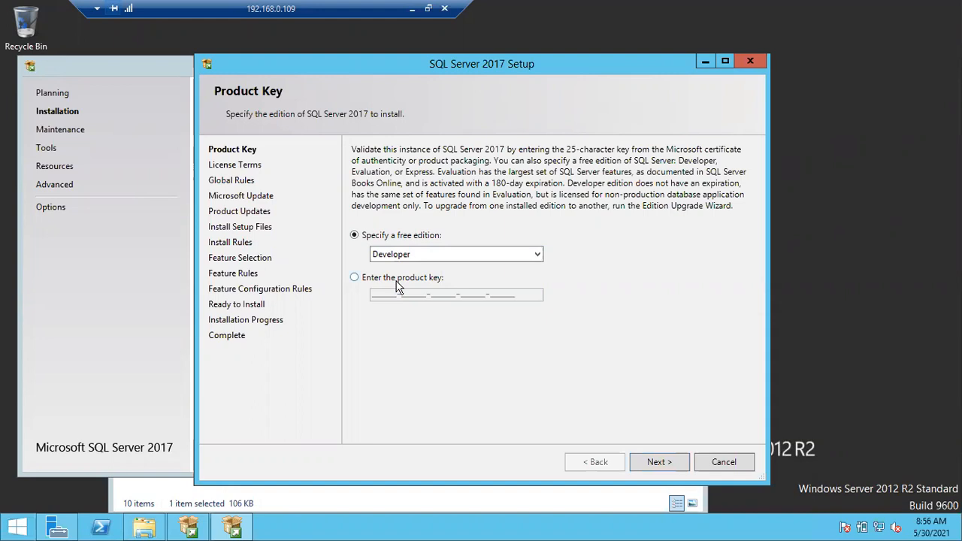
{"action": "left_click", "coordinate": [354, 279]}
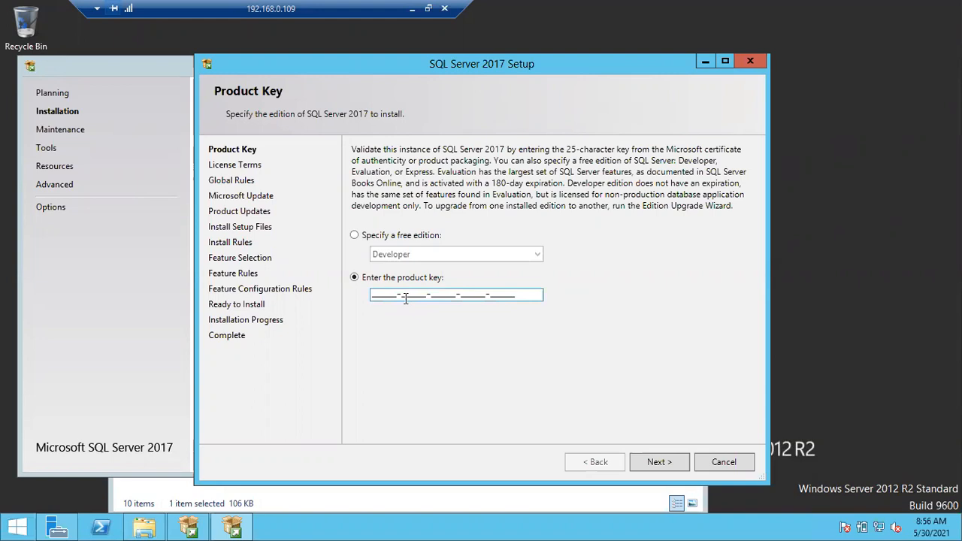
{"action": "left_click", "coordinate": [354, 235]}
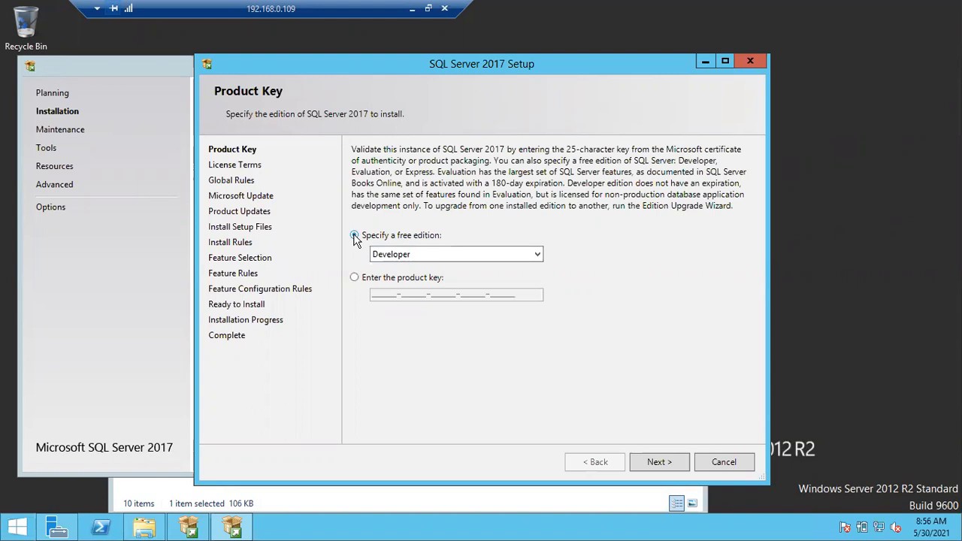
{"action": "left_click", "coordinate": [669, 464]}
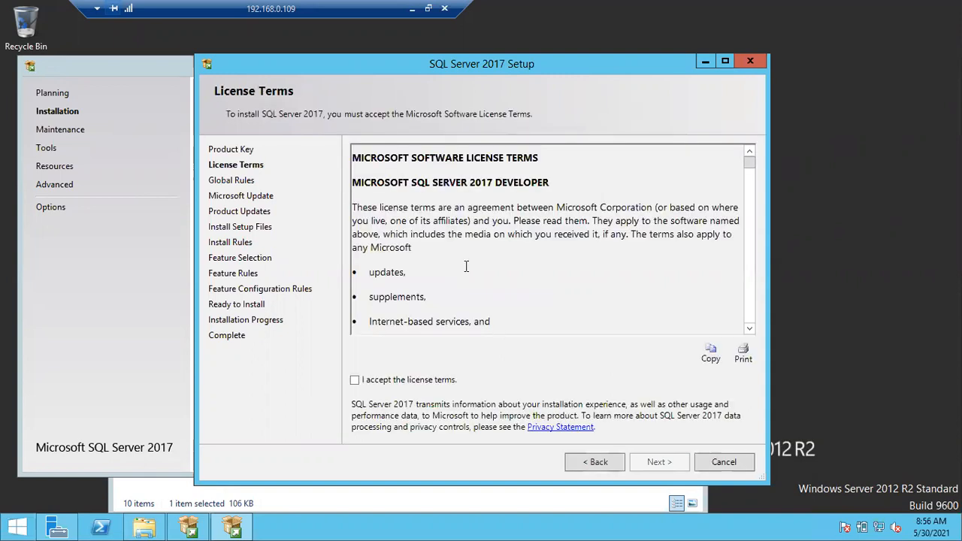
Accept the license terms and view the Global Rules details showing 9 passed, 0 failed
{"action": "left_click", "coordinate": [355, 381]}
{"action": "left_click", "coordinate": [650, 461]}
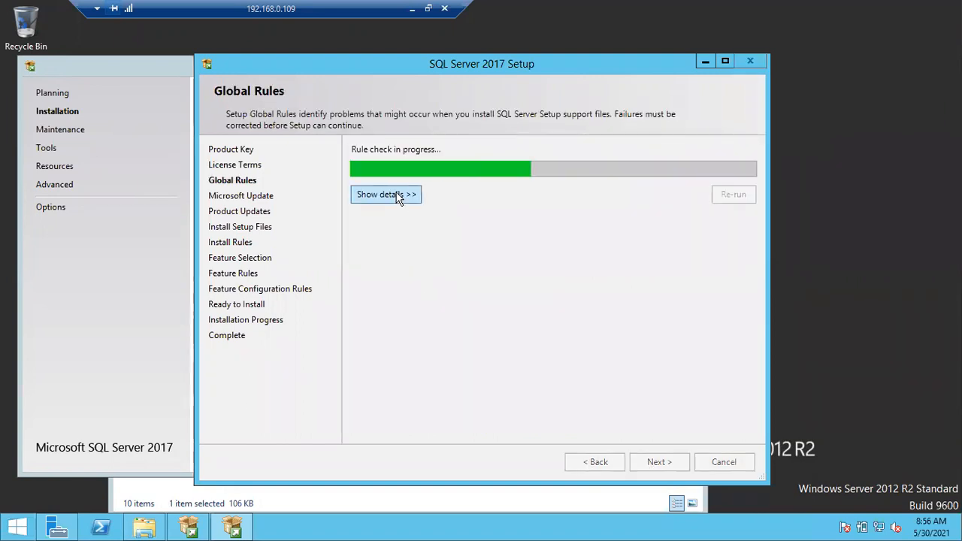
{"action": "left_click", "coordinate": [385, 194]}
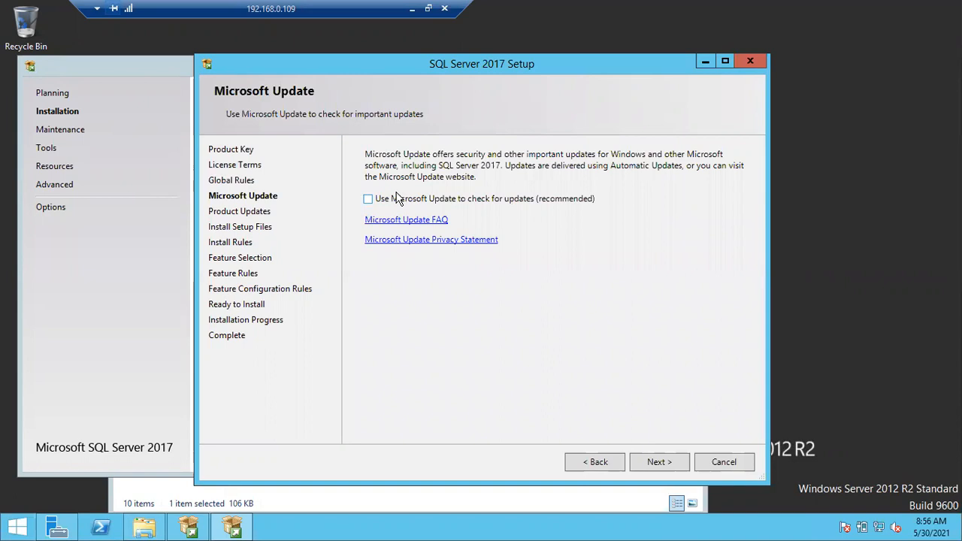
{"action": "left_click", "coordinate": [596, 465]}
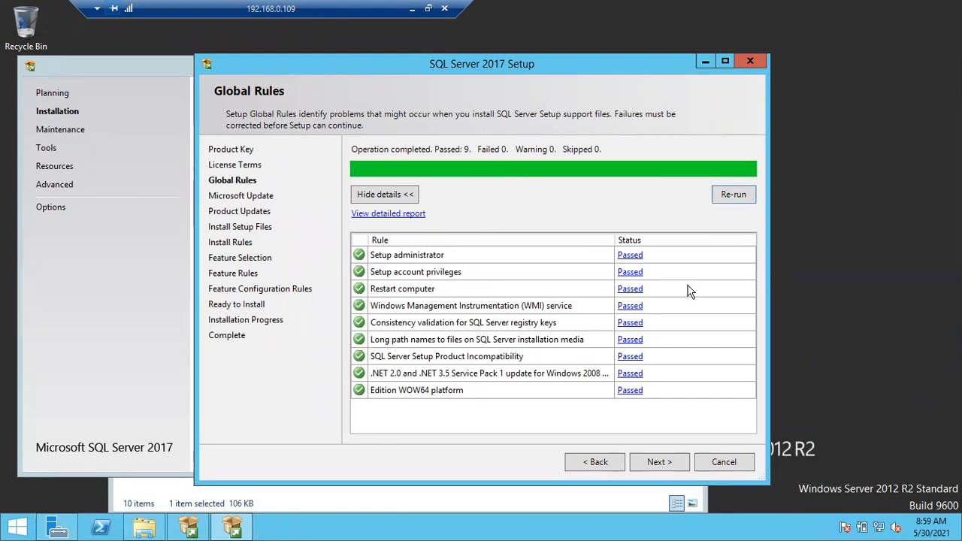
Re-run the global rules check twice, briefly checking Server Manager, then advance to Microsoft Update
{"action": "left_click", "coordinate": [733, 195]}
{"action": "left_click", "coordinate": [66, 528]}
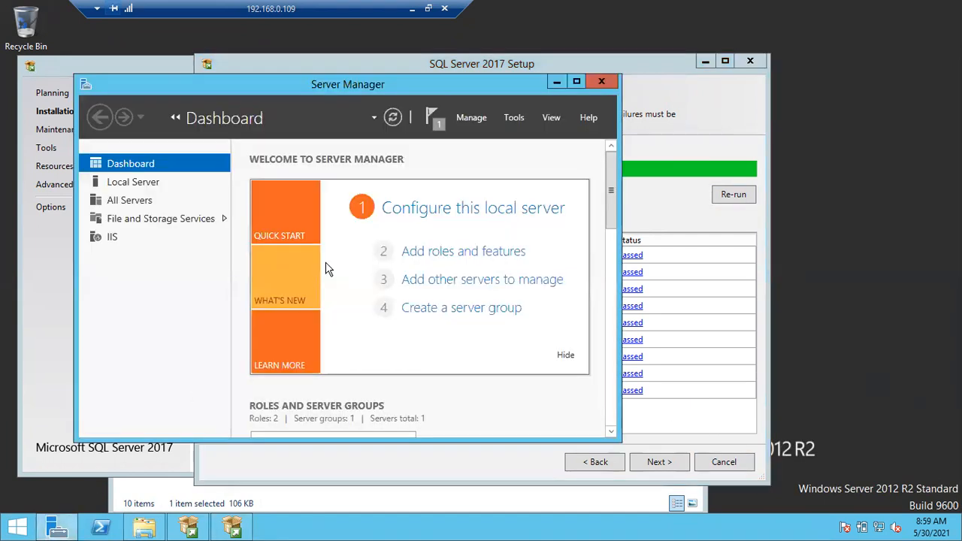
{"action": "left_click", "coordinate": [556, 81]}
{"action": "left_click", "coordinate": [732, 195]}
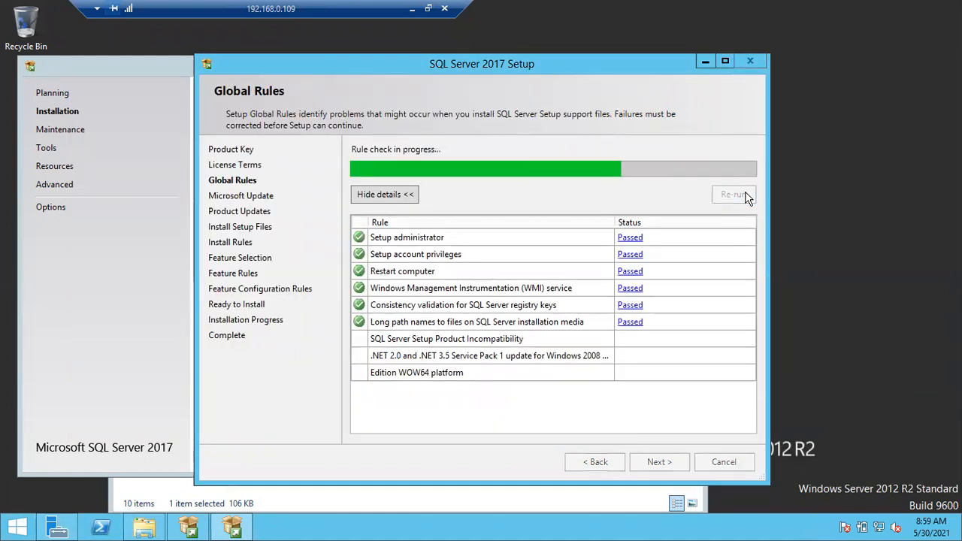
{"action": "left_click", "coordinate": [668, 461]}
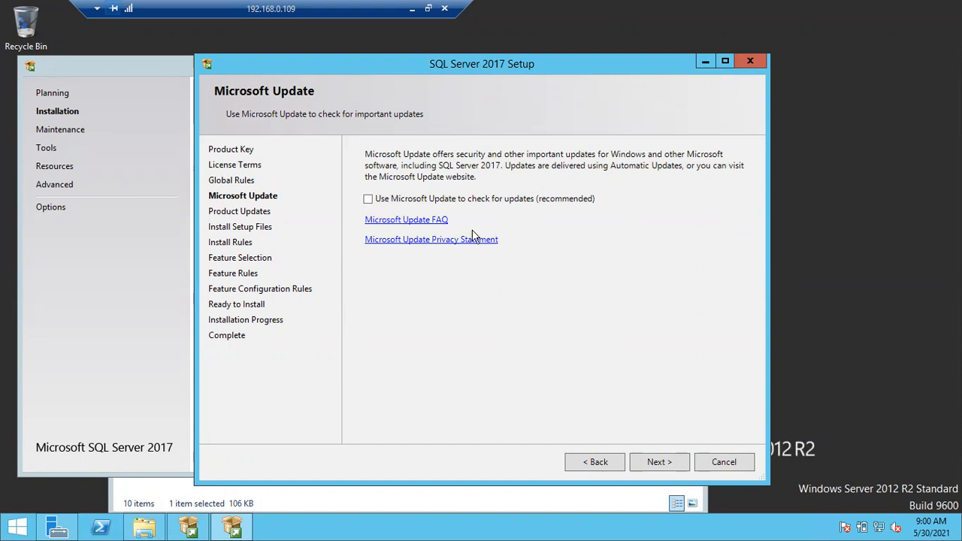
Continue past Microsoft Update with 'Use Microsoft Update' left unchecked
{"action": "left_click", "coordinate": [646, 454]}
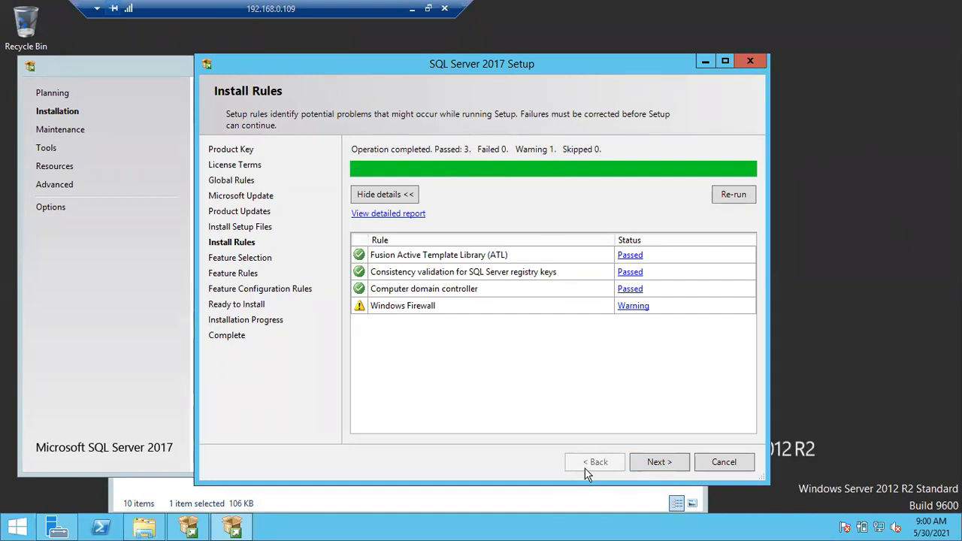
Accept the Install Rules results (3 passed, Windows Firewall warning) and proceed to Feature Selection
{"action": "left_click", "coordinate": [666, 462]}
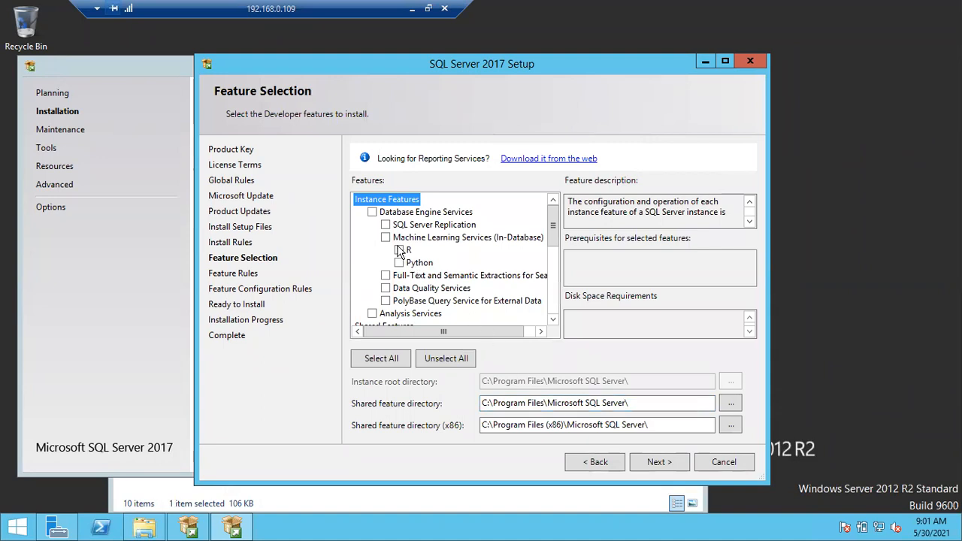
Check Database Engine Services, SQL Server Replication and Full-Text and Semantic Extractions
{"action": "left_click", "coordinate": [372, 213]}
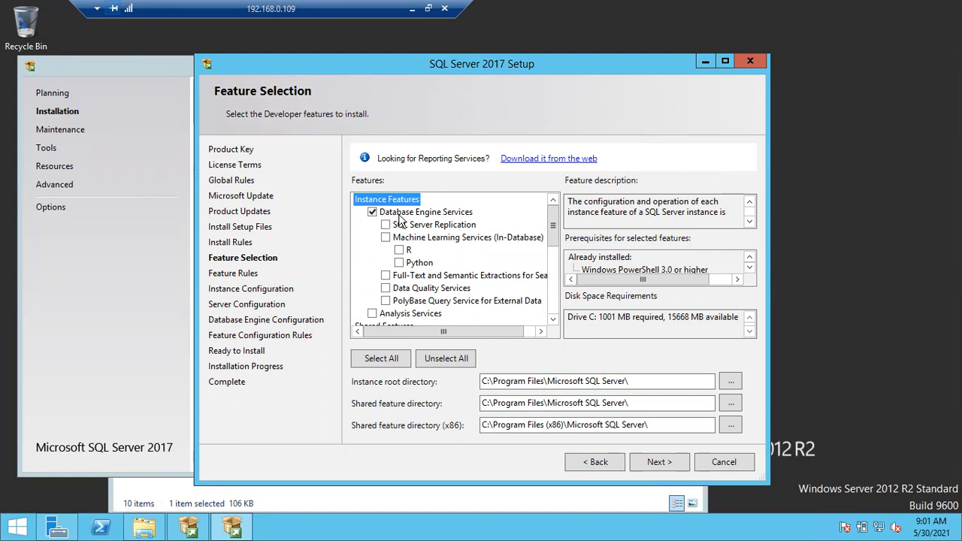
{"action": "left_click", "coordinate": [387, 226]}
{"action": "left_click", "coordinate": [385, 275]}
Check Client Tools Connectivity, Backwards Compatibility, Client Tools SDK and SQL Client Connectivity SDK
{"action": "left_click_drag", "start_coordinate": [558, 231], "coordinate": [554, 285]}
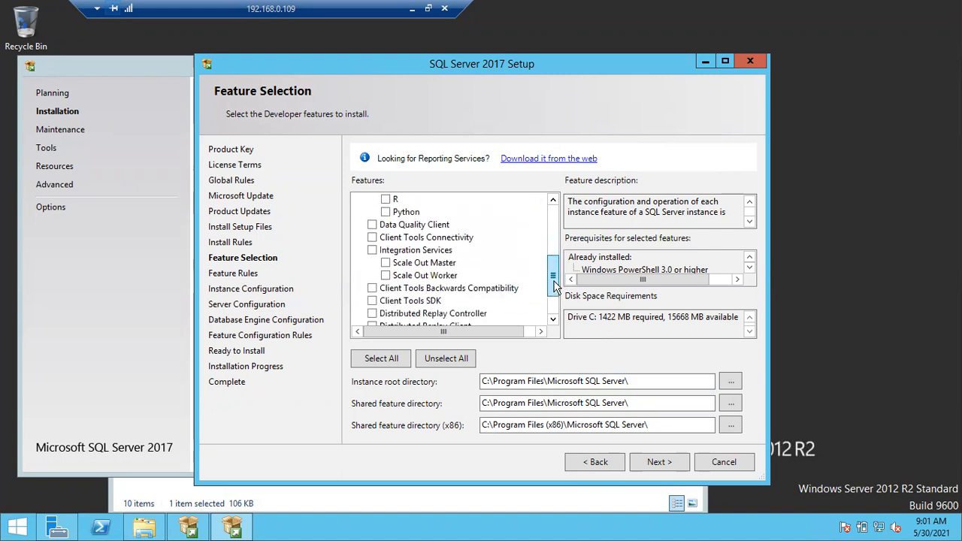
{"action": "left_click", "coordinate": [371, 237]}
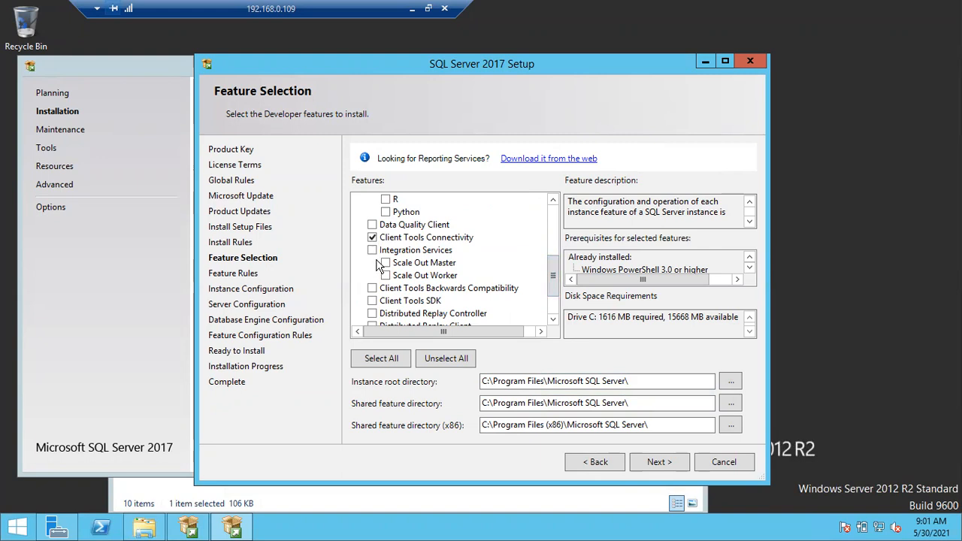
{"action": "left_click", "coordinate": [372, 290]}
{"action": "left_click", "coordinate": [373, 300]}
{"action": "left_click_drag", "start_coordinate": [553, 292], "coordinate": [554, 308]}
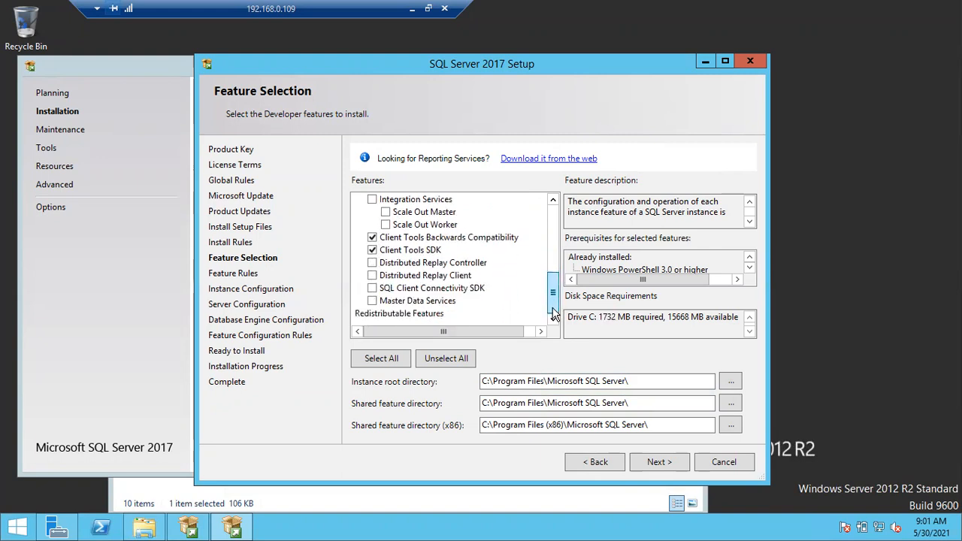
{"action": "left_click", "coordinate": [372, 289]}
{"action": "left_click", "coordinate": [372, 302]}
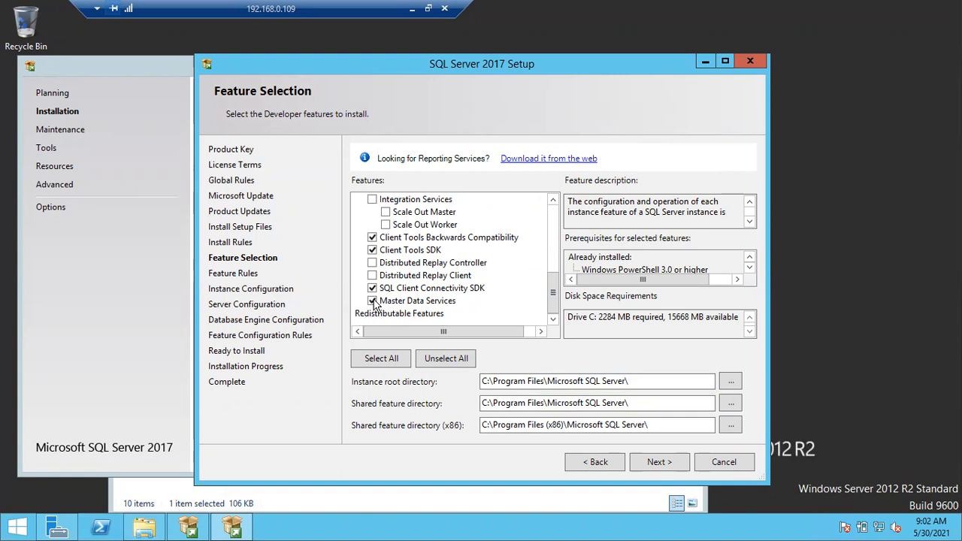
{"action": "left_click", "coordinate": [371, 302]}
{"action": "left_click_drag", "start_coordinate": [552, 293], "coordinate": [555, 271]}
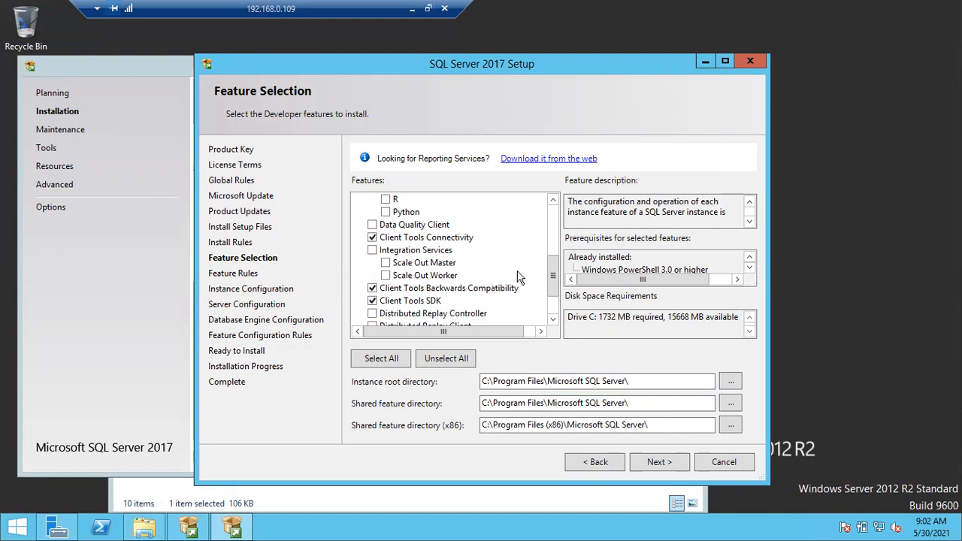
Scroll through the Features list to review the selections, then continue to Feature Rules
{"action": "left_click_drag", "start_coordinate": [553, 276], "coordinate": [553, 301]}
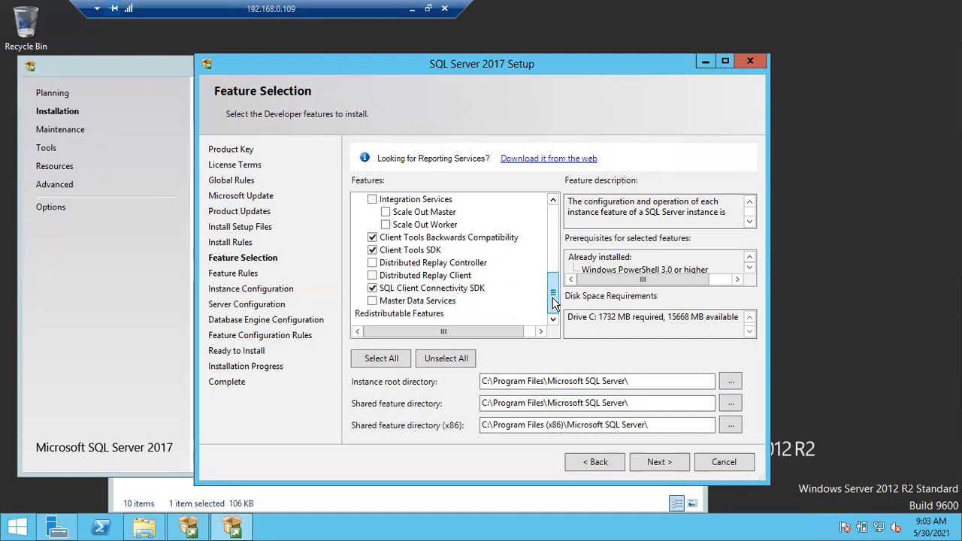
{"action": "scroll", "coordinate": [553, 300], "scroll_direction": "up", "scroll_amount": 6}
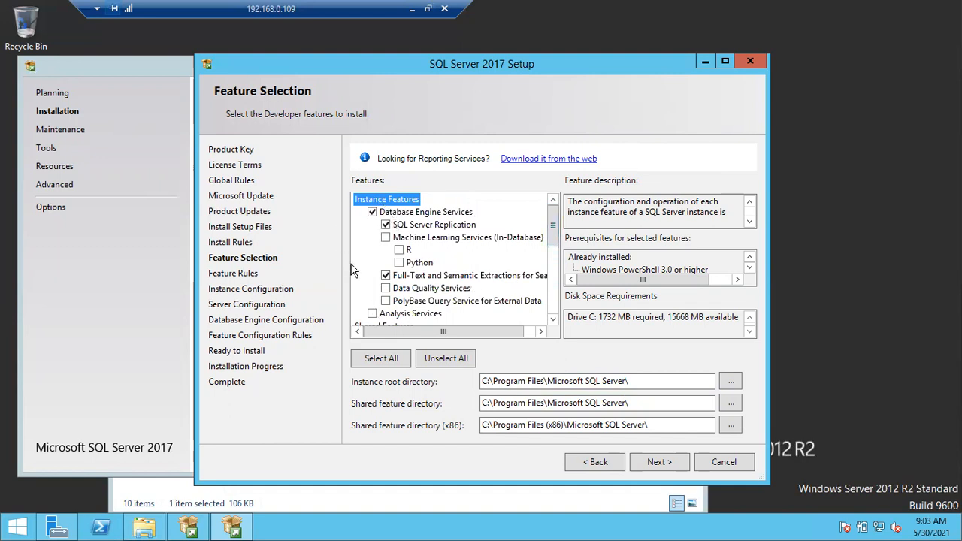
{"action": "left_click_drag", "start_coordinate": [557, 233], "coordinate": [554, 270]}
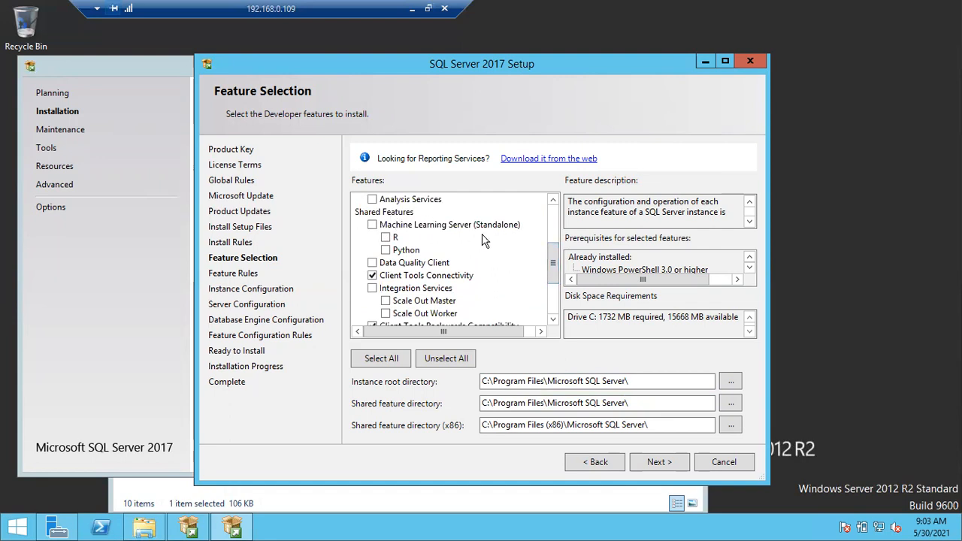
{"action": "left_click_drag", "start_coordinate": [554, 271], "coordinate": [555, 304]}
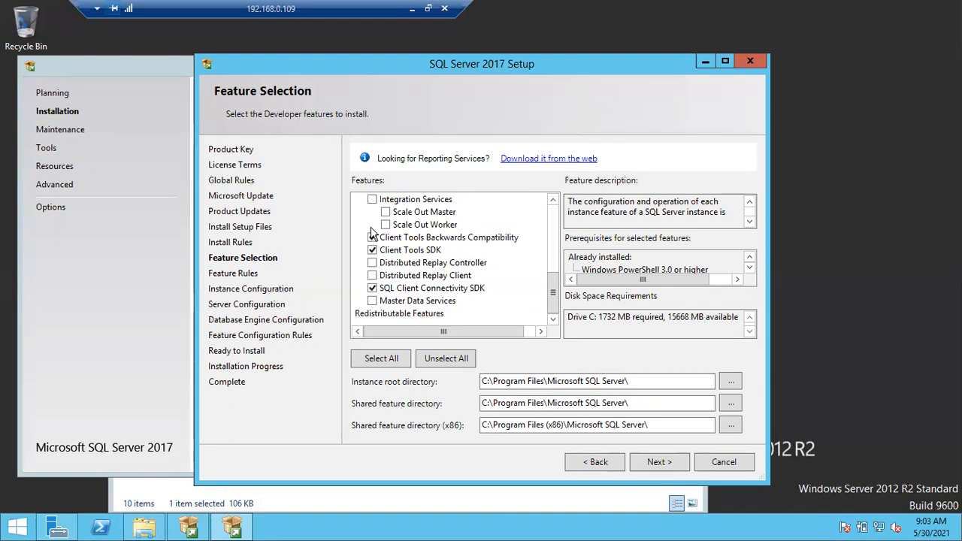
{"action": "left_click_drag", "start_coordinate": [553, 282], "coordinate": [558, 217]}
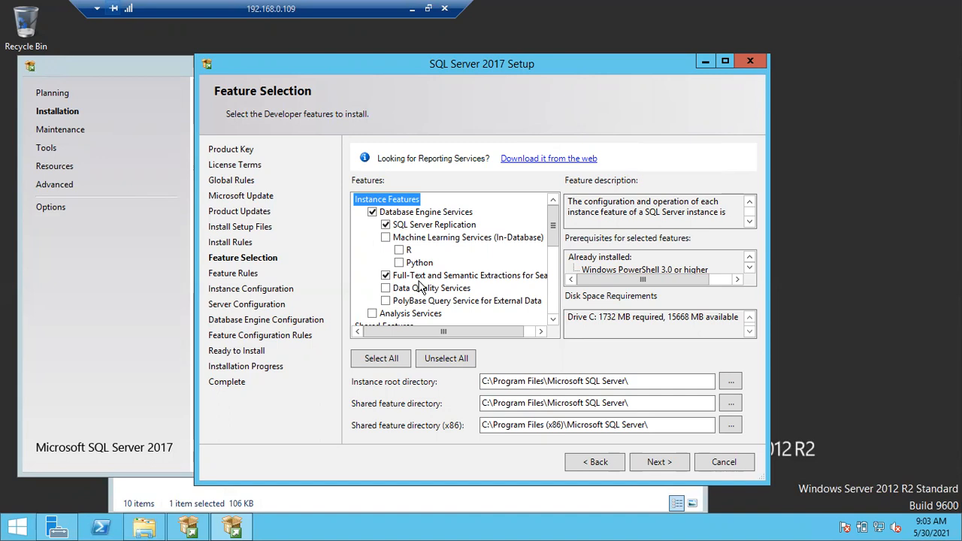
{"action": "left_click", "coordinate": [654, 463]}
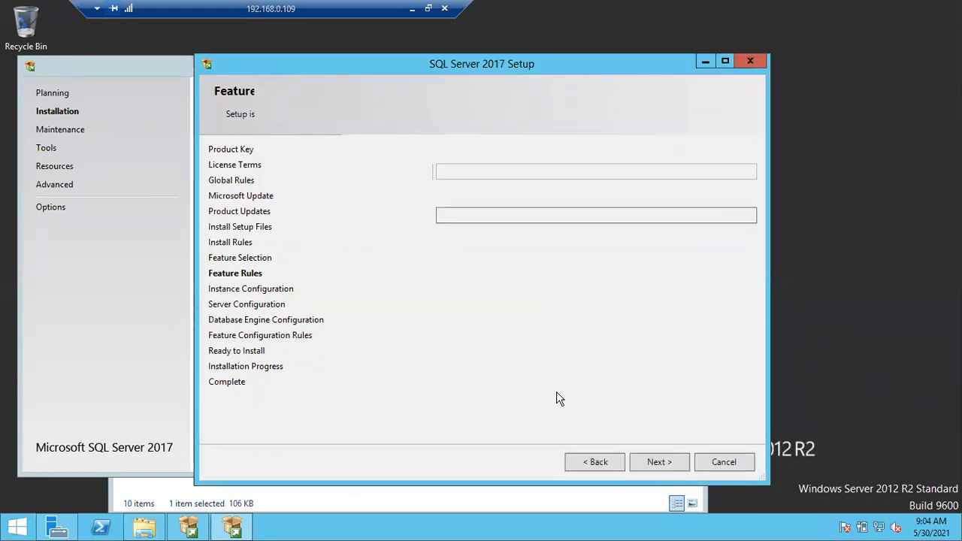
Let Feature Rules pass with 0 failed and continue to Instance Configuration with default instance MSSQLSERVER
{"action": "left_click", "coordinate": [594, 460]}
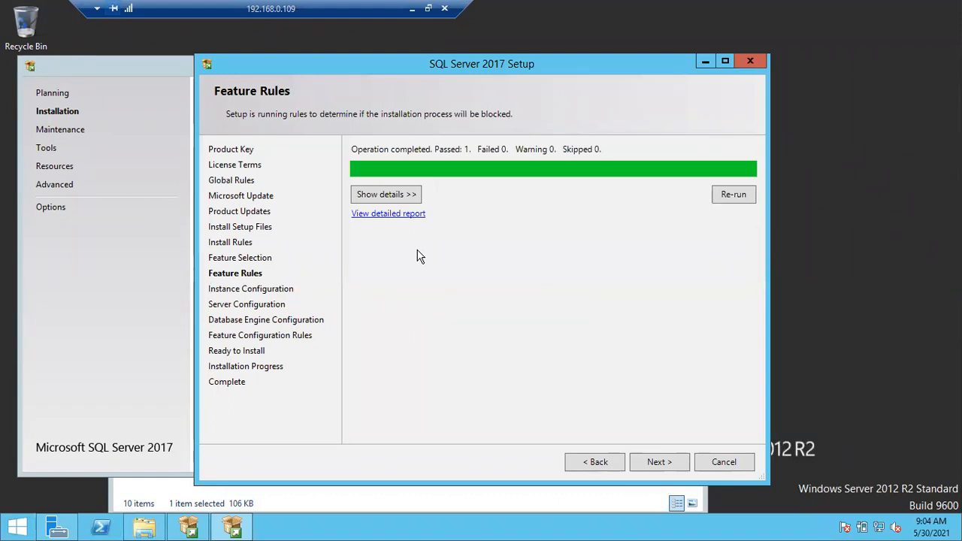
{"action": "left_click", "coordinate": [647, 464]}
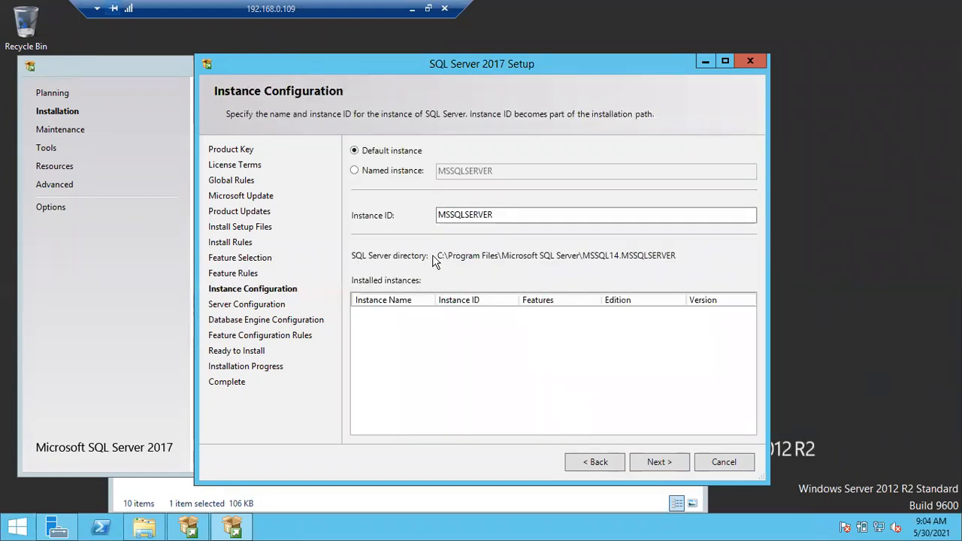
Step back from Instance Configuration through Feature Rules to Feature Selection
{"action": "left_click", "coordinate": [591, 460]}
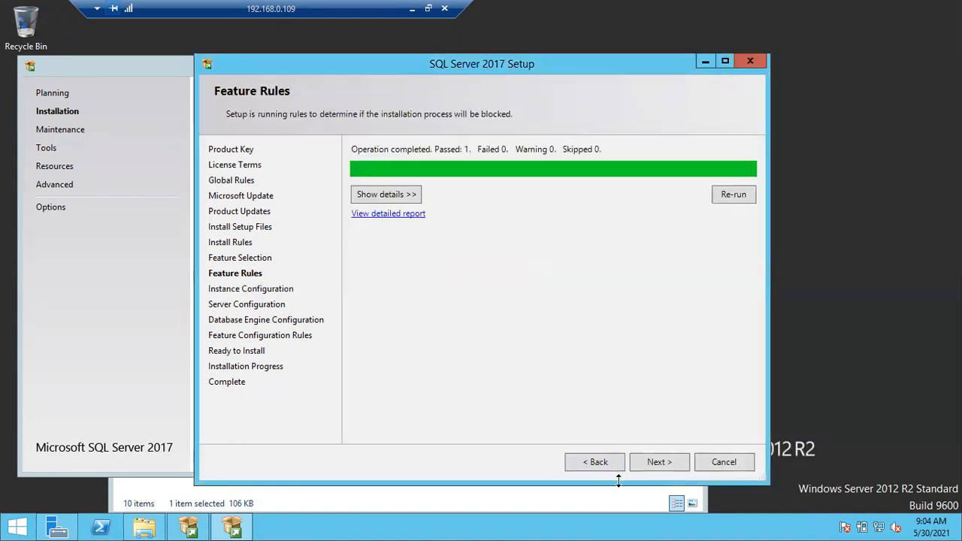
{"action": "left_click", "coordinate": [598, 461]}
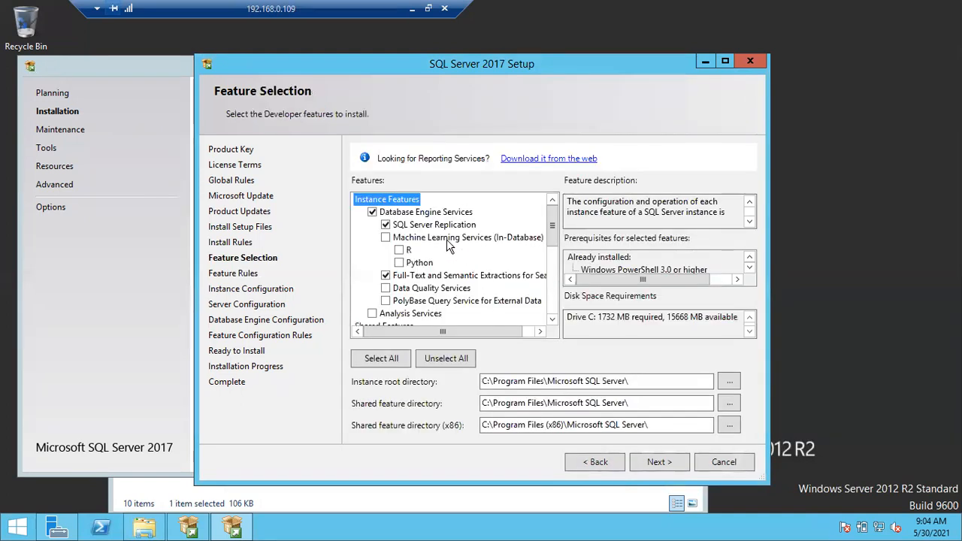
Scroll through the checked features in the Feature Selection list, then move forward again
{"action": "left_click_drag", "start_coordinate": [554, 226], "coordinate": [482, 242]}
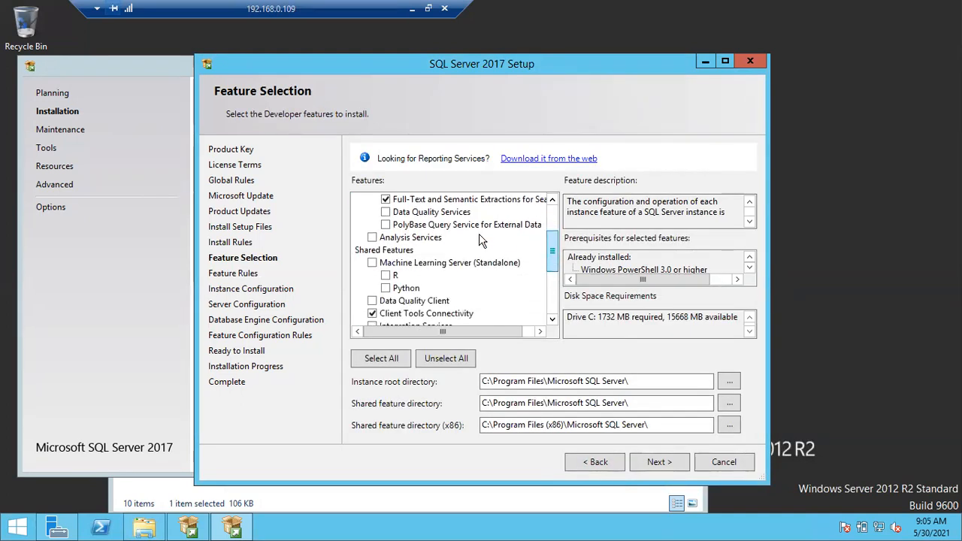
{"action": "scroll", "coordinate": [515, 246], "scroll_direction": "down", "scroll_amount": 2}
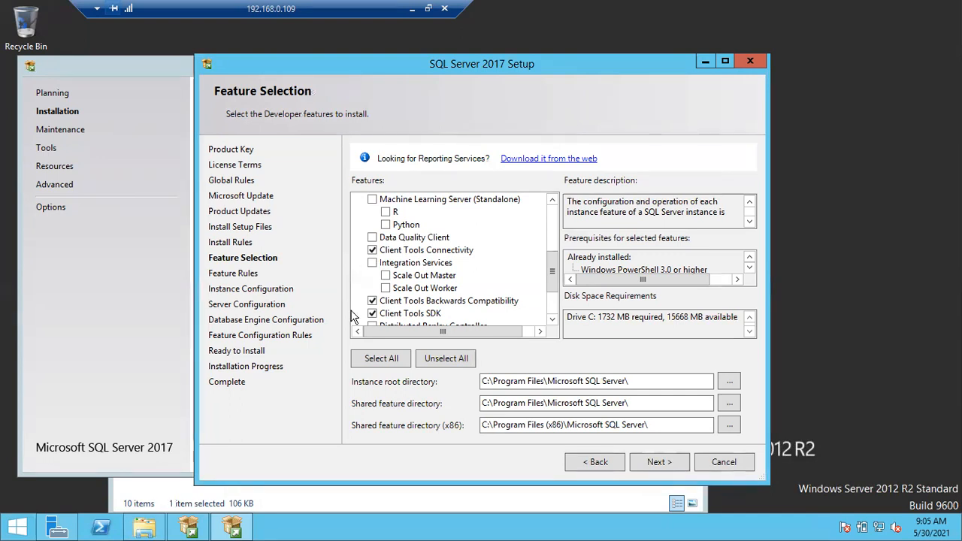
{"action": "left_click_drag", "start_coordinate": [553, 272], "coordinate": [556, 223]}
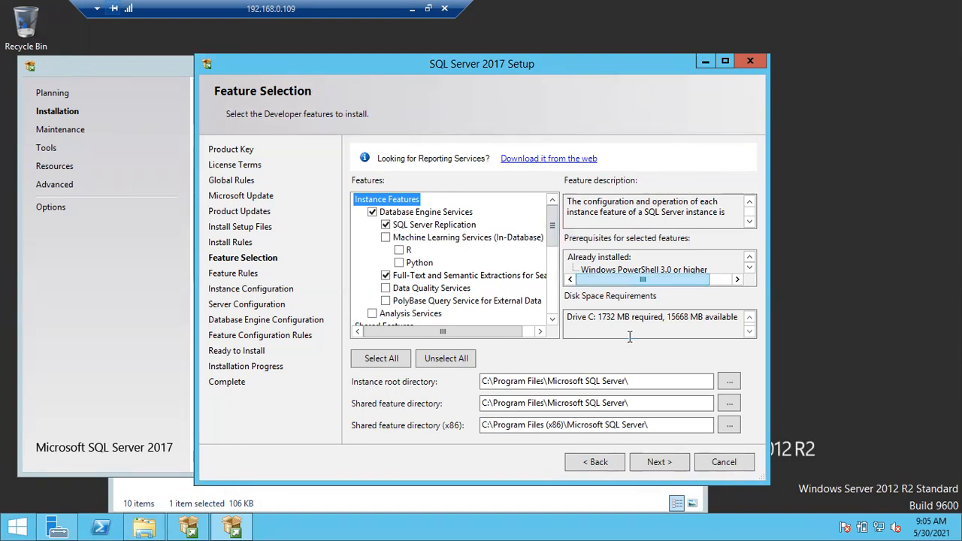
{"action": "left_click", "coordinate": [651, 466]}
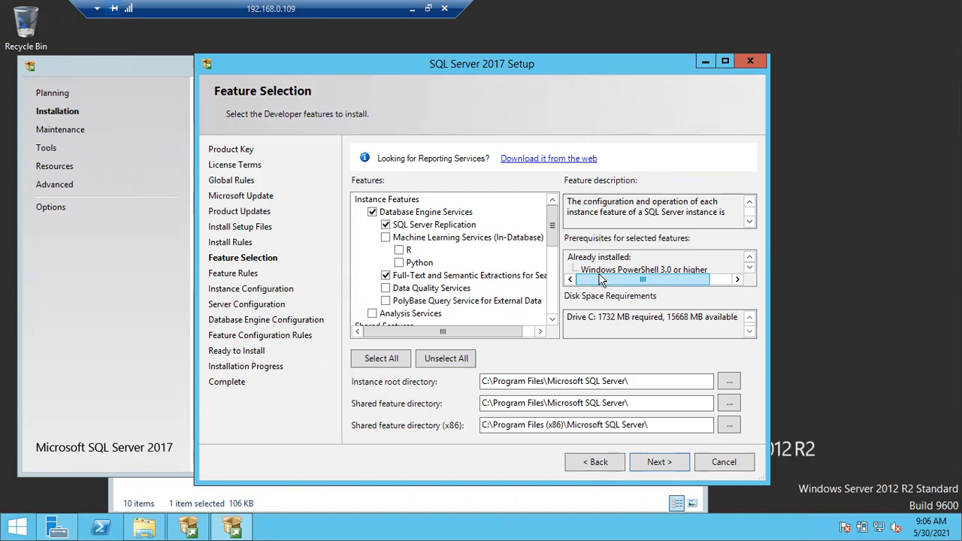
Advance to Instance Configuration again and minimize the remote session to the local desktop
{"action": "left_click", "coordinate": [657, 462]}
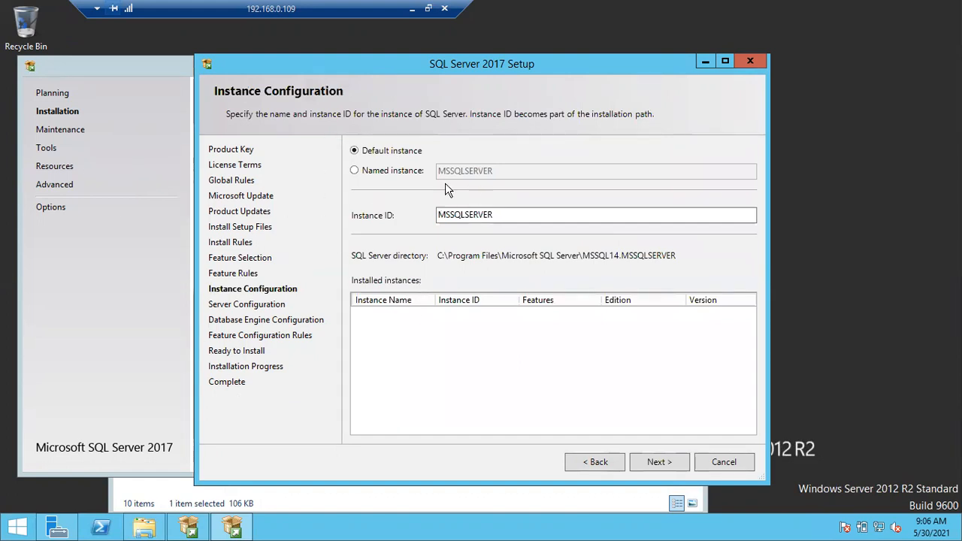
{"action": "left_click", "coordinate": [412, 9]}
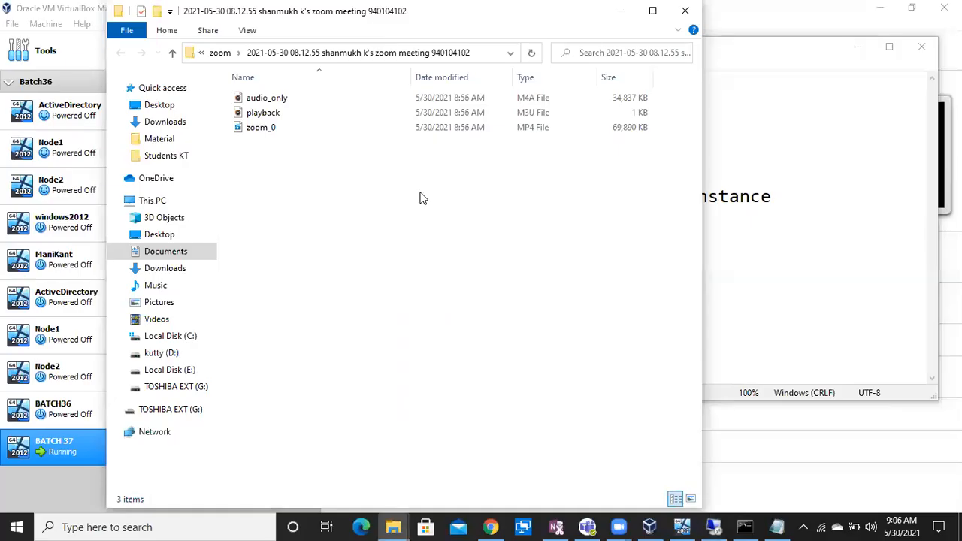
In Notepad, add 'Default Instance' and 'Named Instance' lines below the existing notes
{"action": "left_click", "coordinate": [776, 527]}
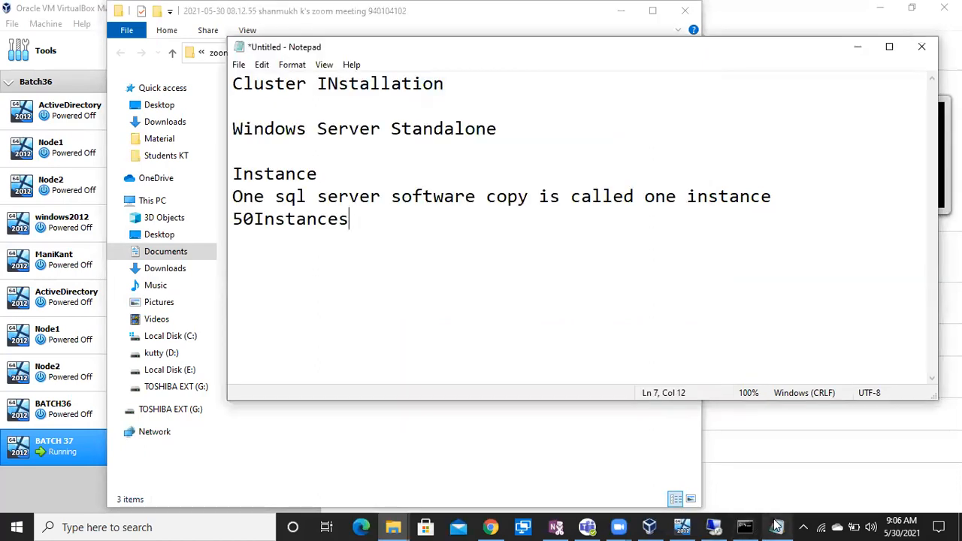
{"action": "key", "text": "Return"}
{"action": "key", "text": "Return"}
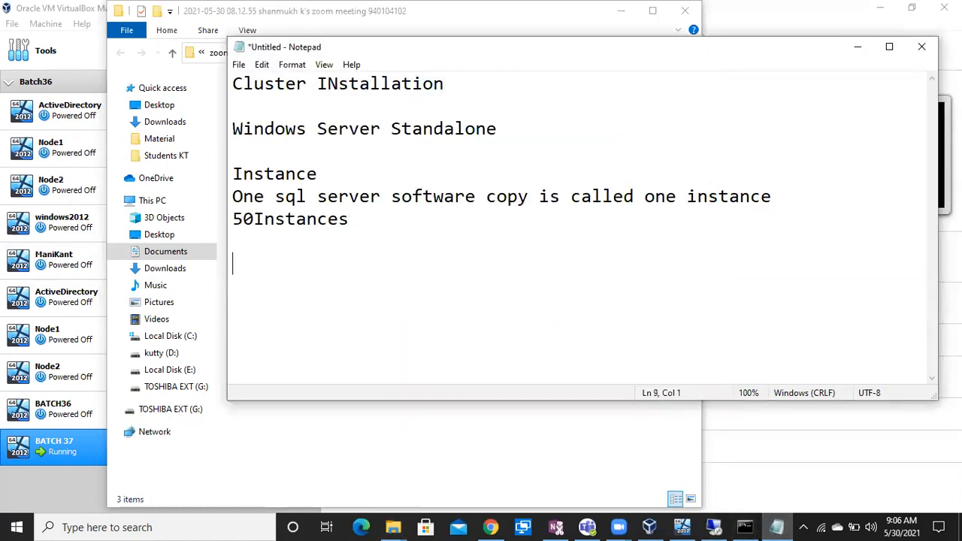
{"action": "type", "text": "Defau"}
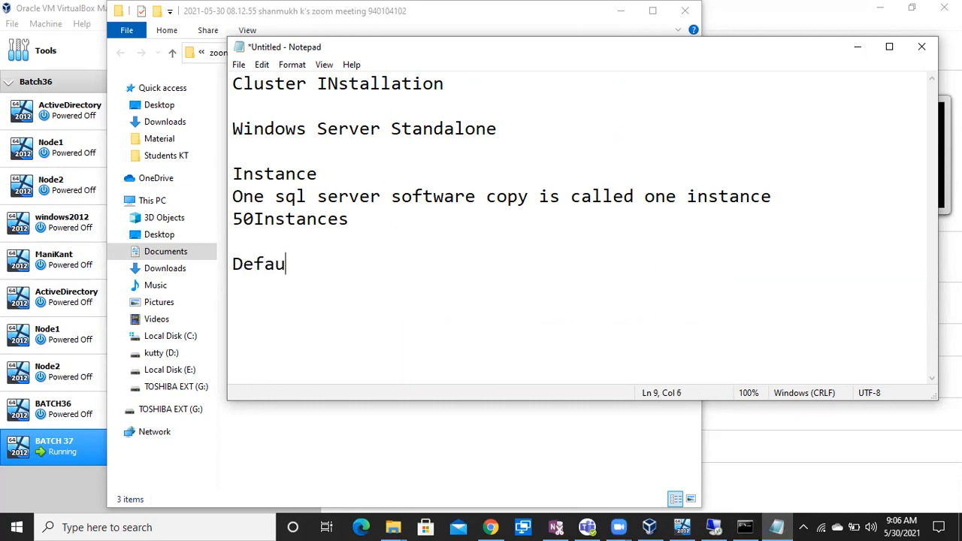
{"action": "type", "text": "lt Instanc"}
{"action": "type", "text": "e"}
{"action": "key", "text": "Return"}
{"action": "type", "text": "I"}
{"action": "key", "text": "BackSpace"}
{"action": "type", "text": "Named IN"}
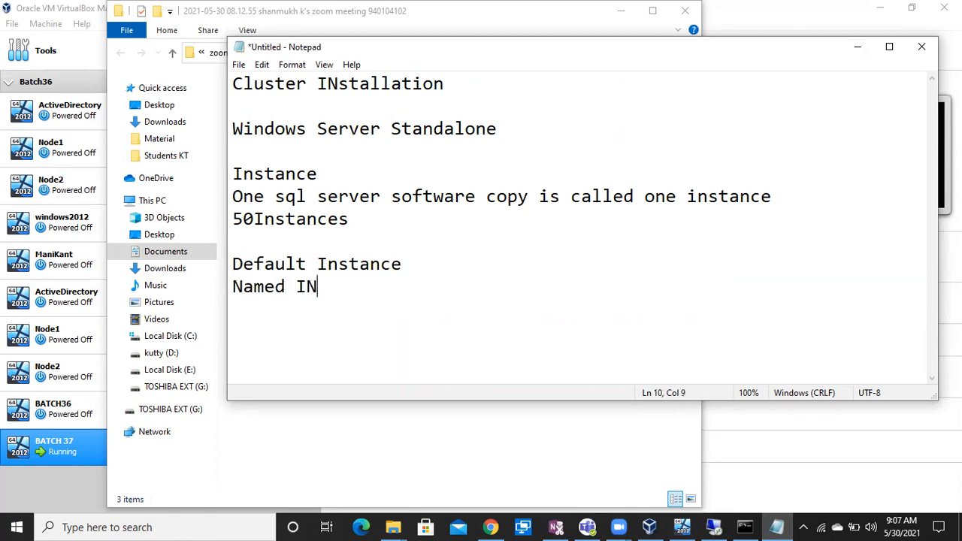
{"action": "key", "text": "BackSpace"}
{"action": "type", "text": "nstance"}
{"action": "key", "text": "Return"}
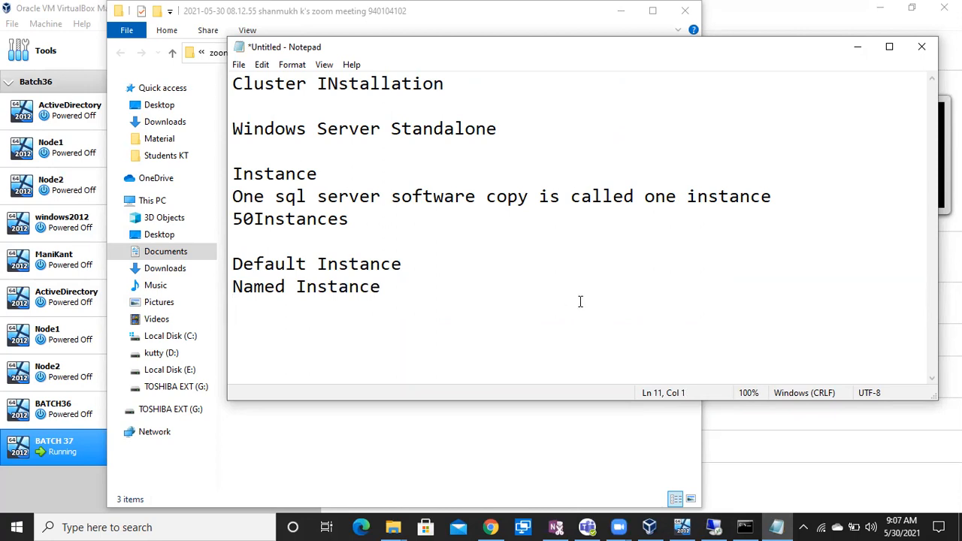
Insert a blank line under Default Instance and highlight the two instance lines
{"action": "left_click", "coordinate": [409, 264]}
{"action": "key", "text": "Return"}
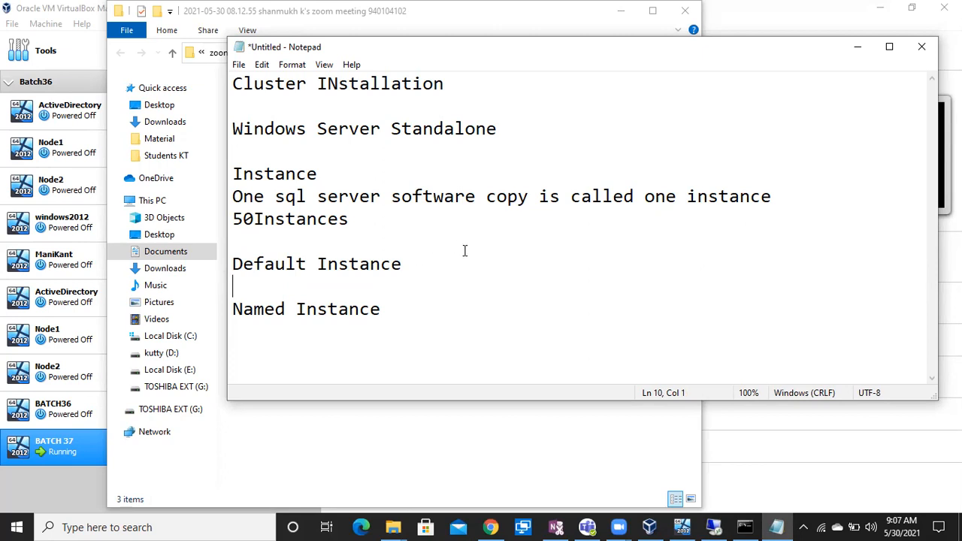
{"action": "left_click_drag", "start_coordinate": [419, 264], "coordinate": [265, 264]}
{"action": "left_click_drag", "start_coordinate": [379, 316], "coordinate": [201, 317]}
{"action": "left_click_drag", "start_coordinate": [410, 264], "coordinate": [215, 273]}
{"action": "left_click_drag", "start_coordinate": [375, 318], "coordinate": [212, 324]}
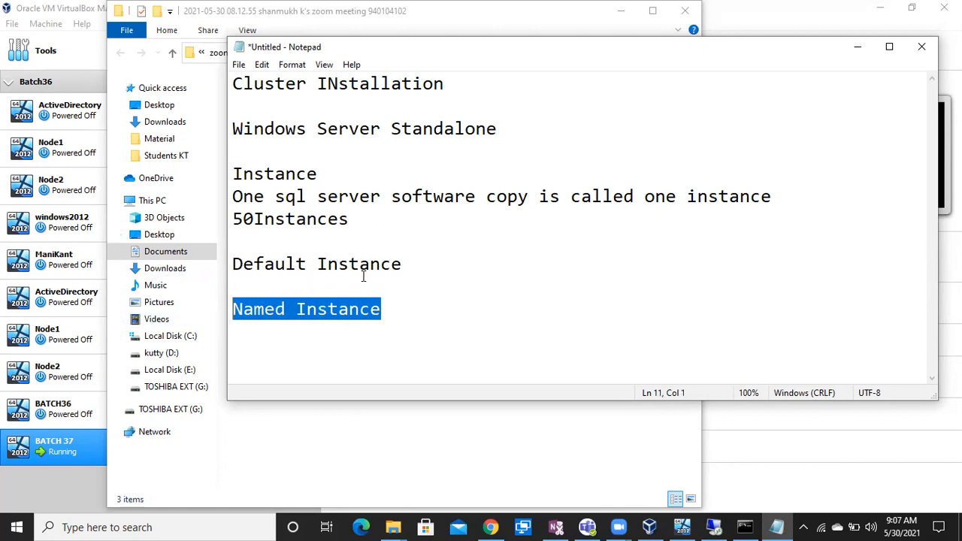
{"action": "left_click_drag", "start_coordinate": [418, 271], "coordinate": [226, 276]}
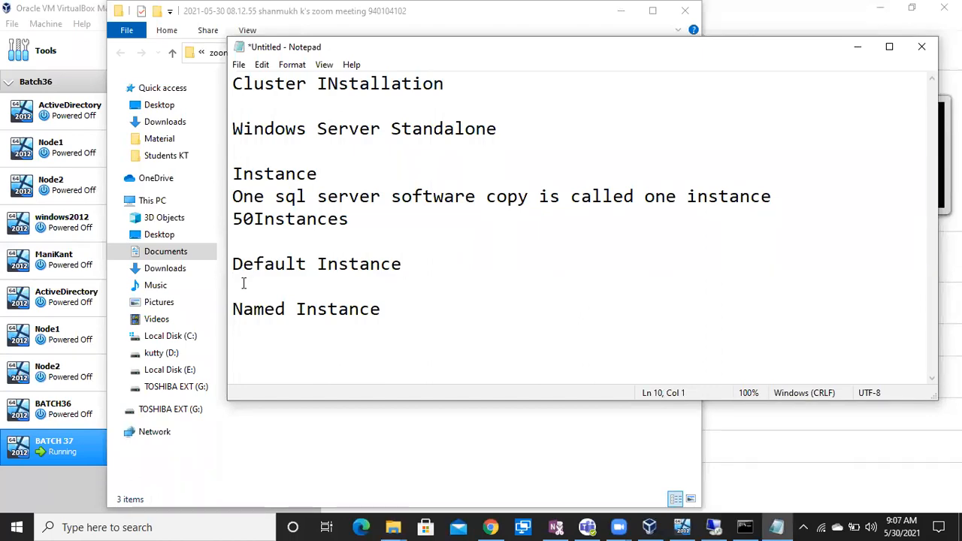
Type 'COMPUTER NAME' on the line under Default Instance
{"action": "key", "text": "BackSpace"}
{"action": "type", "text": "C"}
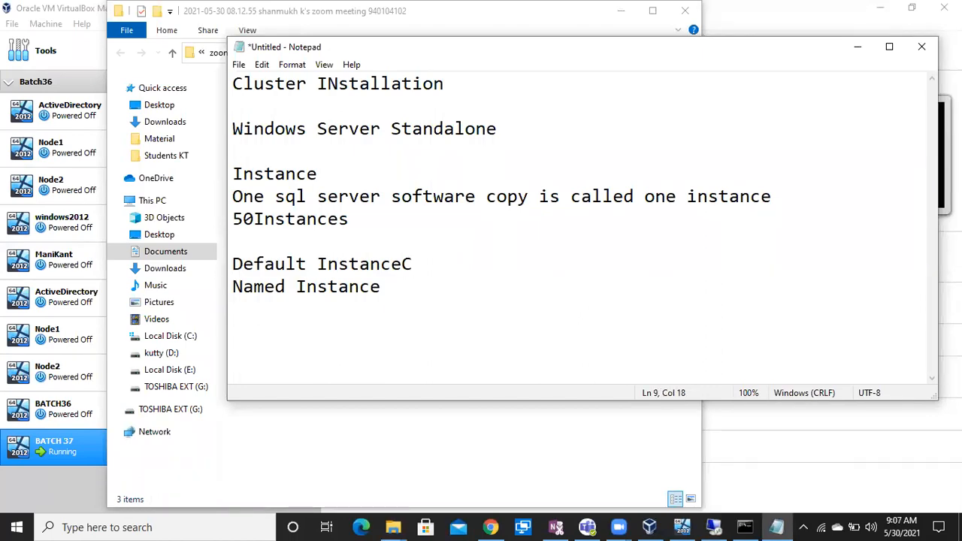
{"action": "key", "text": "Return"}
{"action": "key", "text": "BackSpace"}
{"action": "key", "text": "BackSpace"}
{"action": "key", "text": "Return"}
{"action": "type", "text": "CP"}
{"action": "key", "text": "BackSpace"}
{"action": "type", "text": "O"}
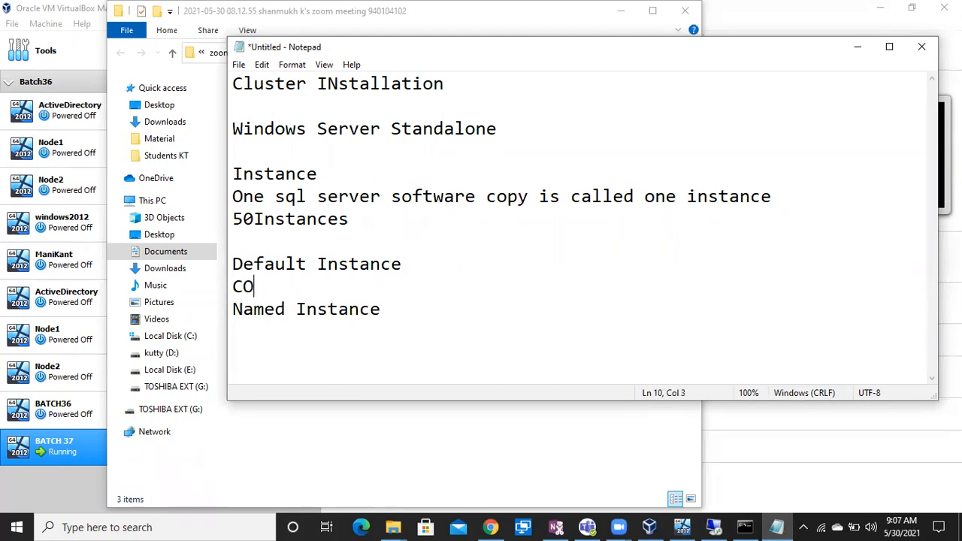
{"action": "type", "text": "MPUTER NAME"}
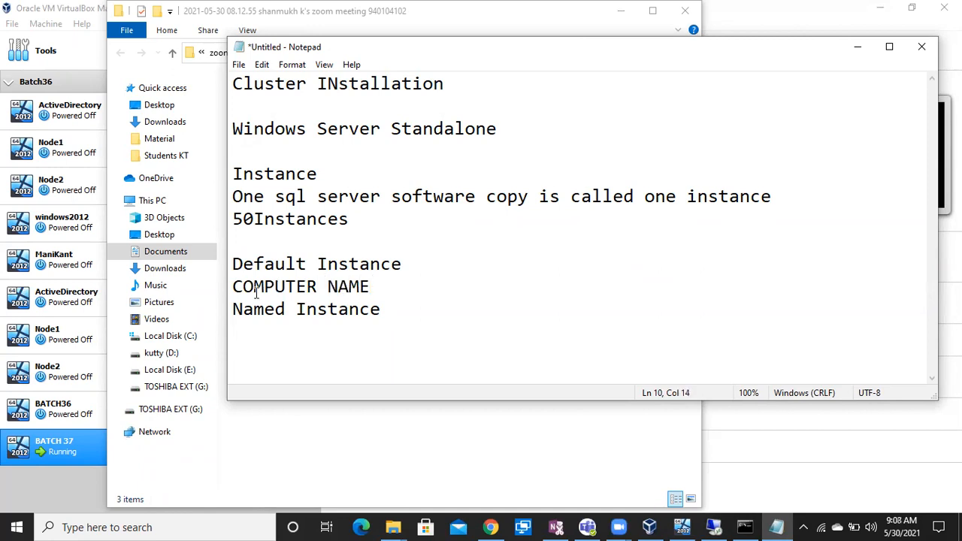
Add 'COMPUTERNAME\INSTANCENAME' on a new line under Named Instance
{"action": "left_click", "coordinate": [388, 316]}
{"action": "key", "text": "Return"}
{"action": "type", "text": "COMPUTER"}
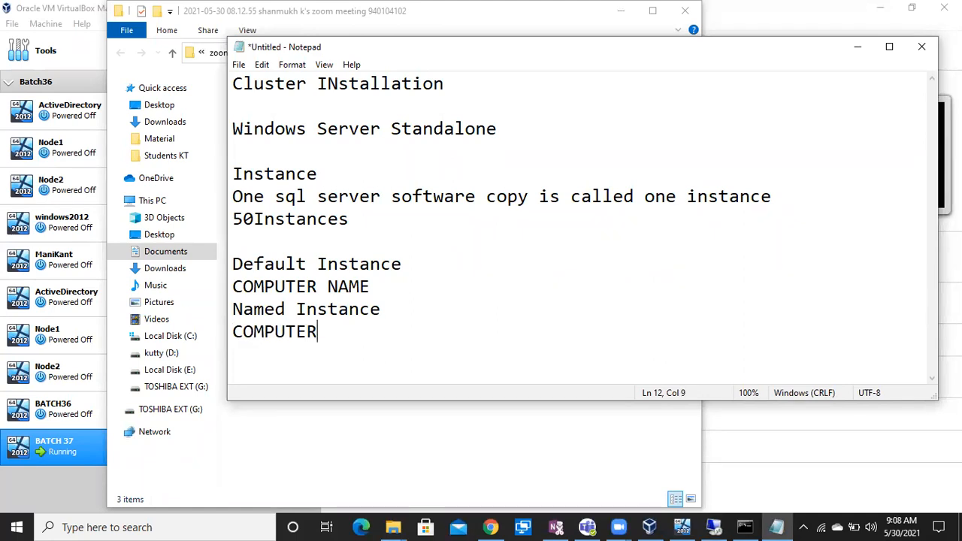
{"action": "type", "text": "NAME\\I"}
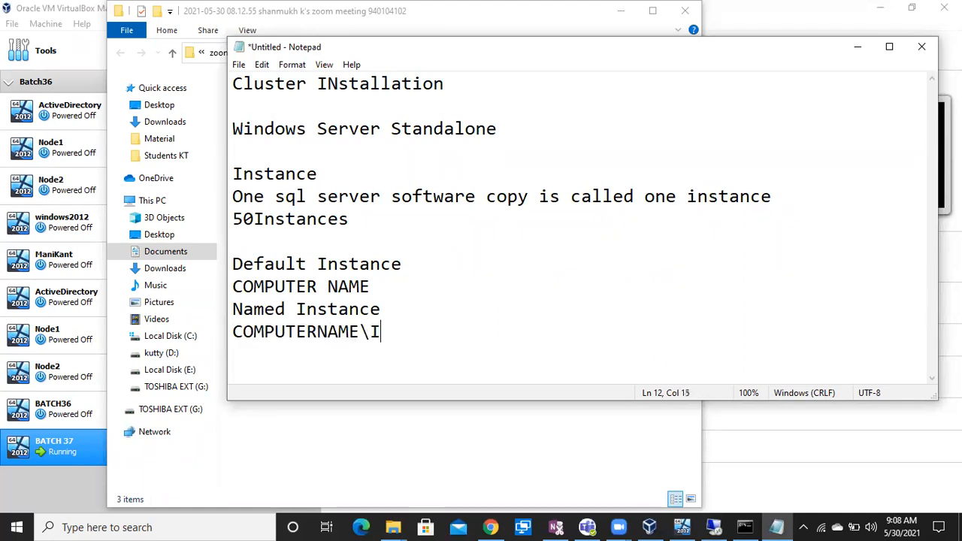
{"action": "type", "text": "NSTANCENAME"}
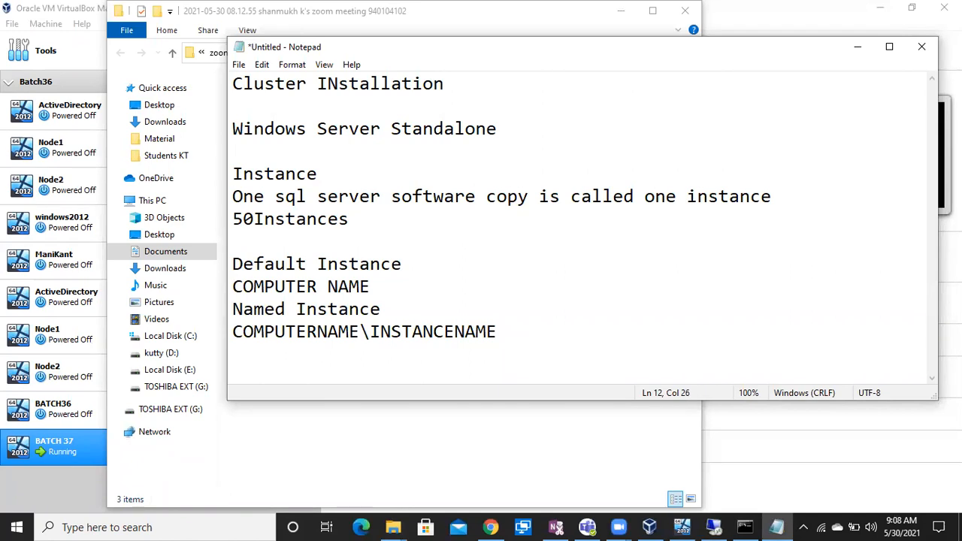
Highlight both naming formats, then start a new line below the notes
{"action": "left_click_drag", "start_coordinate": [493, 334], "coordinate": [232, 332]}
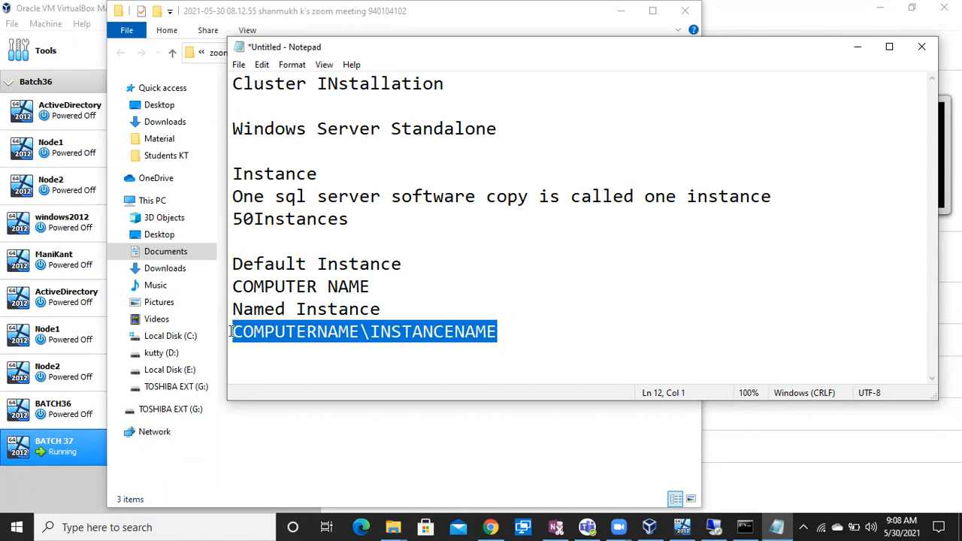
{"action": "left_click", "coordinate": [253, 333]}
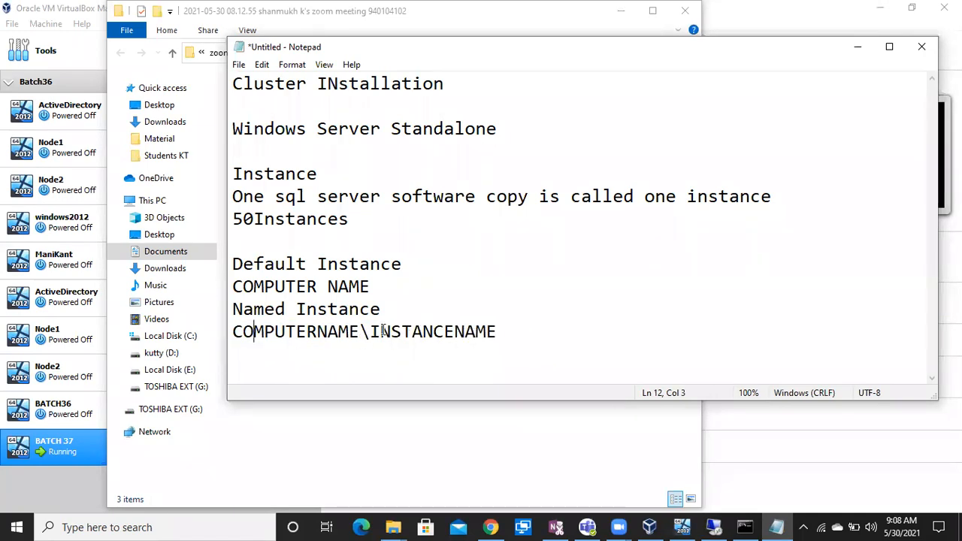
{"action": "left_click", "coordinate": [328, 287]}
{"action": "left_click_drag", "start_coordinate": [386, 286], "coordinate": [215, 298]}
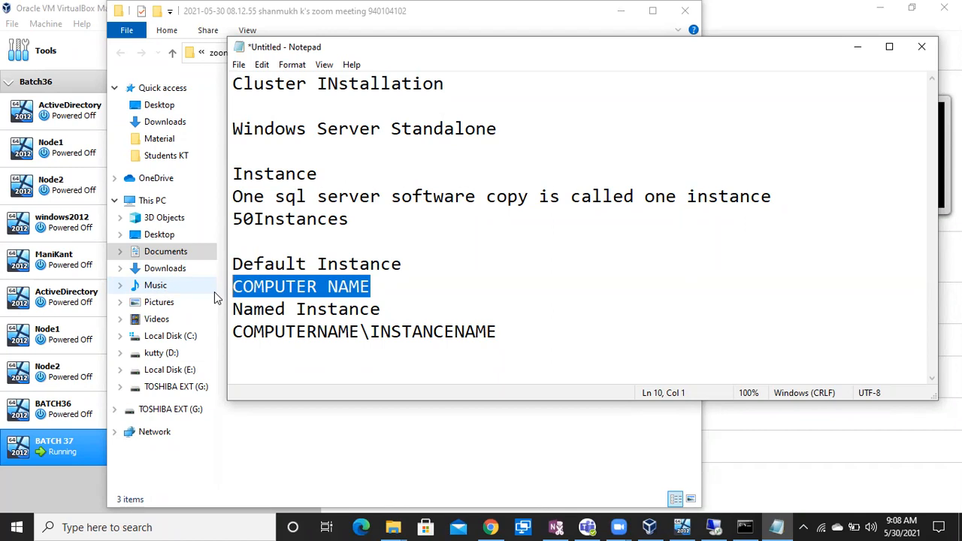
{"action": "left_click", "coordinate": [507, 335]}
{"action": "key", "text": "Return"}
{"action": "key", "text": "Return"}
{"action": "key", "text": "Return"}
{"action": "key", "text": "Return"}
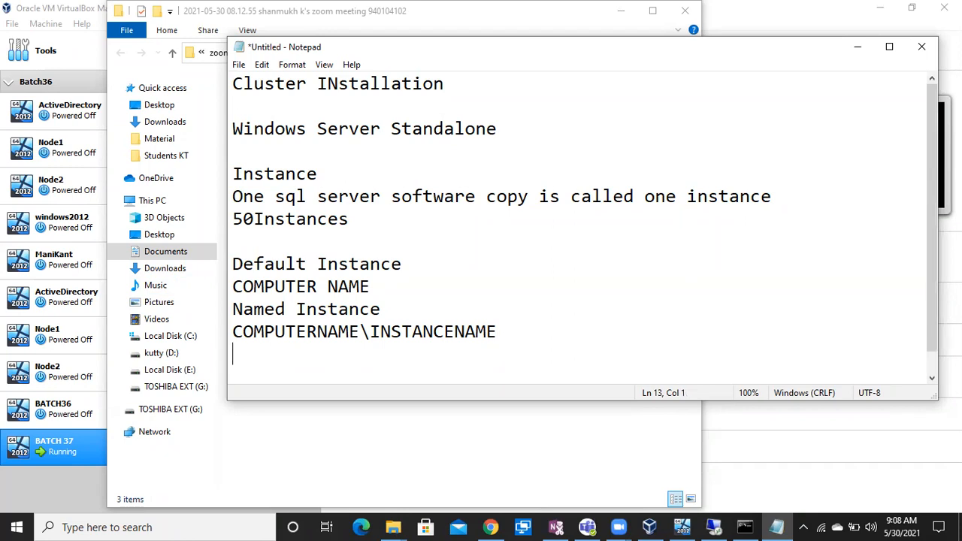
Type the rule 'Max 15 chars' right under the naming formats
{"action": "key", "text": "Return"}
{"action": "key", "text": "BackSpace"}
{"action": "key", "text": "BackSpace"}
{"action": "key", "text": "BackSpace"}
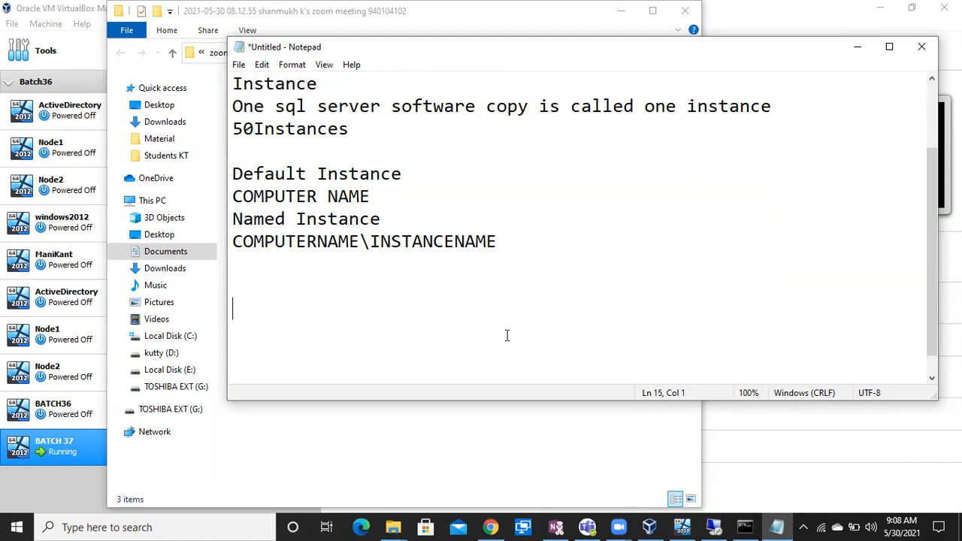
{"action": "key", "text": "BackSpace"}
{"action": "type", "text": "Max 16"}
{"action": "key", "text": "BackSpace"}
{"action": "type", "text": "5 chars"}
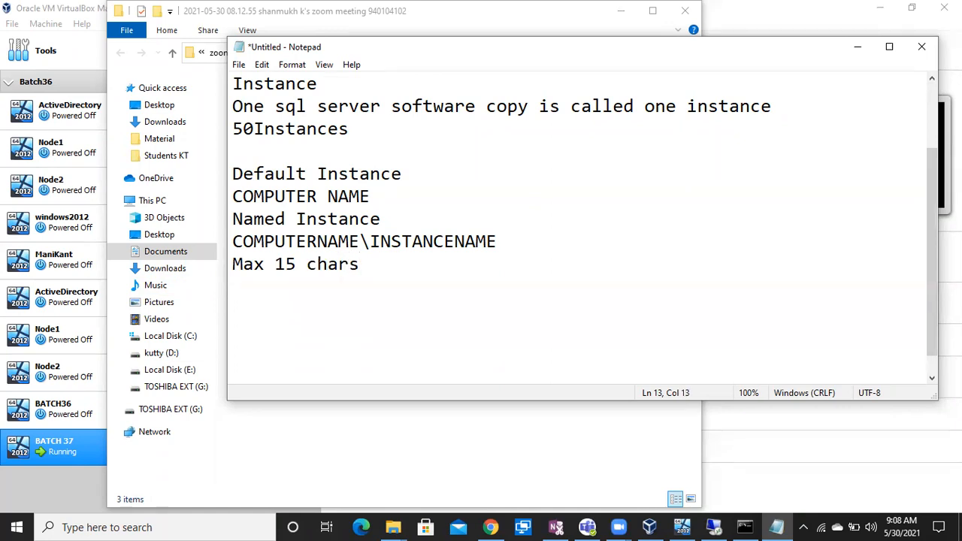
{"action": "key", "text": "Return"}
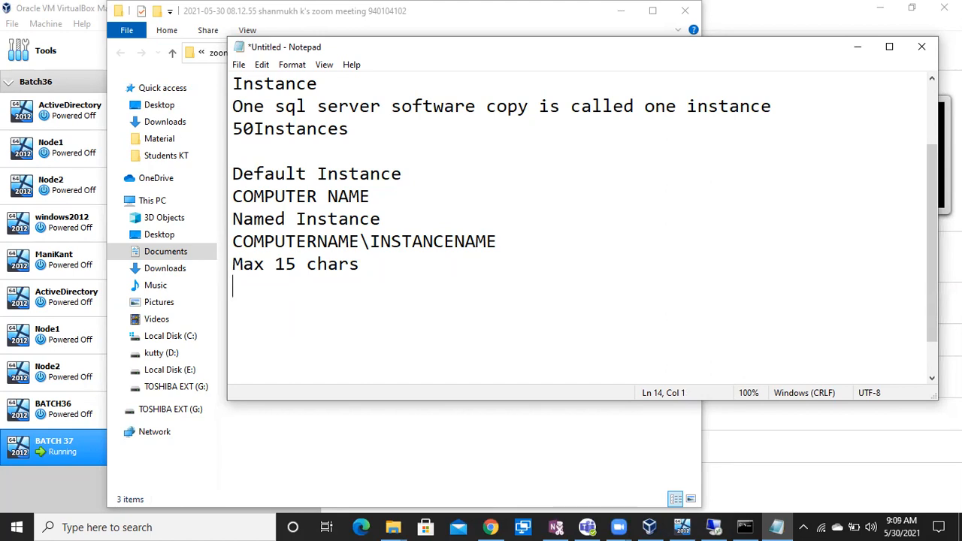
{"action": "type", "text": "alphabets"}
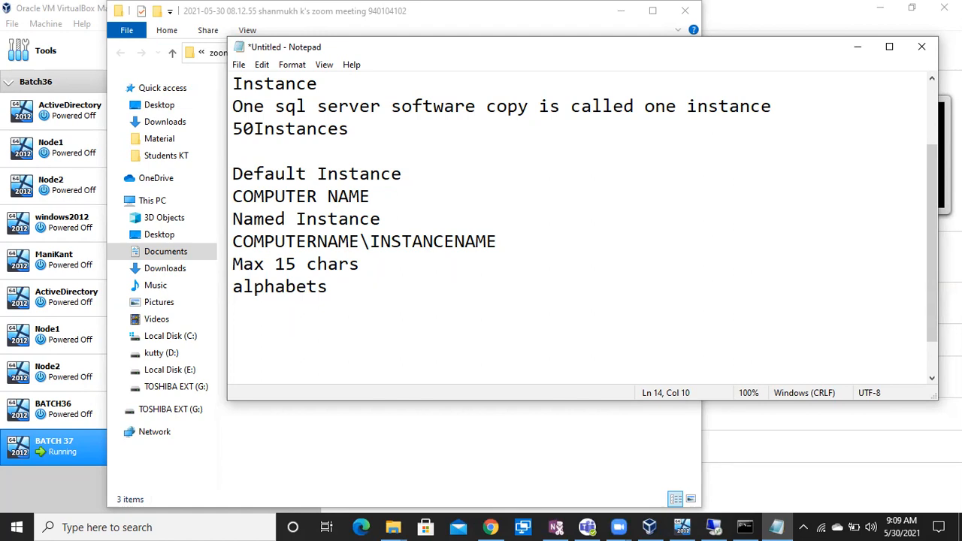
{"action": "key", "text": "Return"}
{"action": "type", "text": "Sql@2017"}
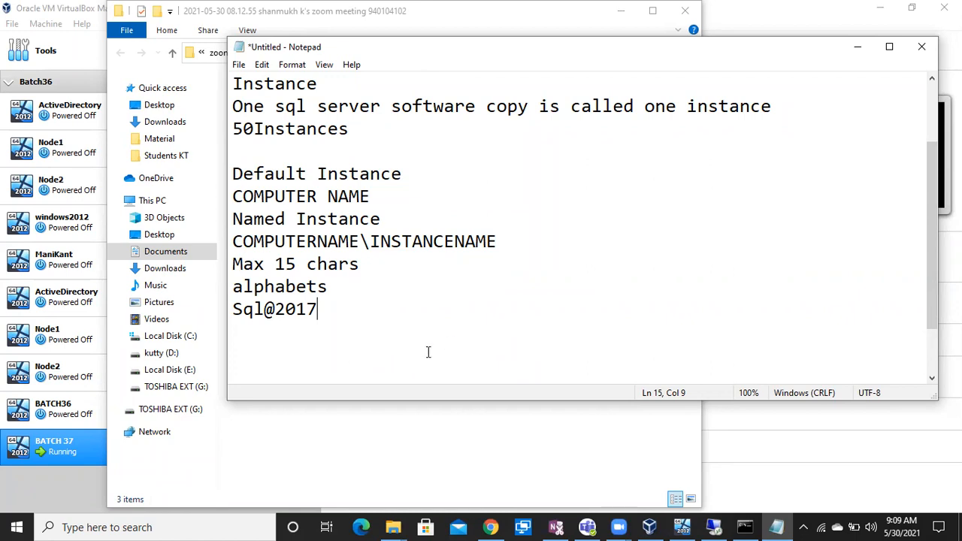
Add a new line reading '_, $' below Sql@2017
{"action": "left_click", "coordinate": [265, 316]}
{"action": "left_click_drag", "start_coordinate": [267, 315], "coordinate": [273, 316]}
{"action": "left_click", "coordinate": [325, 315]}
{"action": "key", "text": "Return"}
{"action": "type", "text": "_, "}
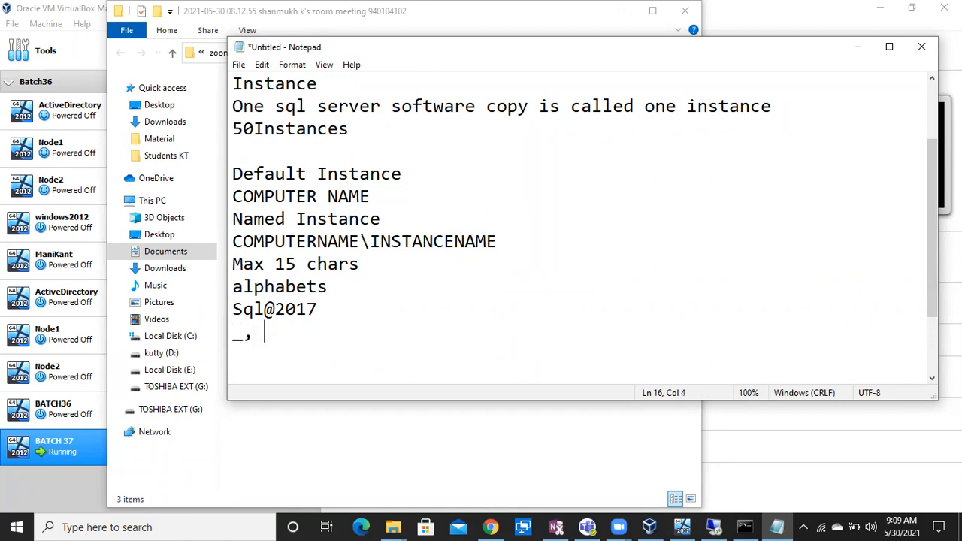
{"action": "type", "text": "$"}
Change the example Sql@2017 to 'Sql 2017' by replacing the @ with a space
{"action": "left_click", "coordinate": [328, 307]}
{"action": "left_click_drag", "start_coordinate": [327, 307], "coordinate": [232, 291]}
{"action": "left_click", "coordinate": [274, 308]}
{"action": "key", "text": "BackSpace"}
{"action": "type", "text": "_"}
{"action": "key", "text": "BackSpace"}
{"action": "type", "text": "$"}
{"action": "key", "text": "BackSpace"}
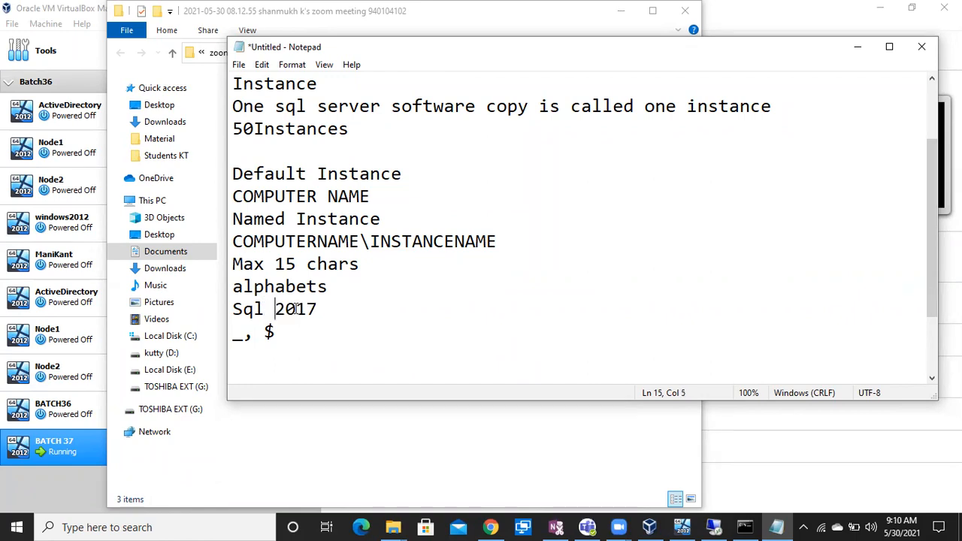
{"action": "left_click_drag", "start_coordinate": [322, 309], "coordinate": [226, 309]}
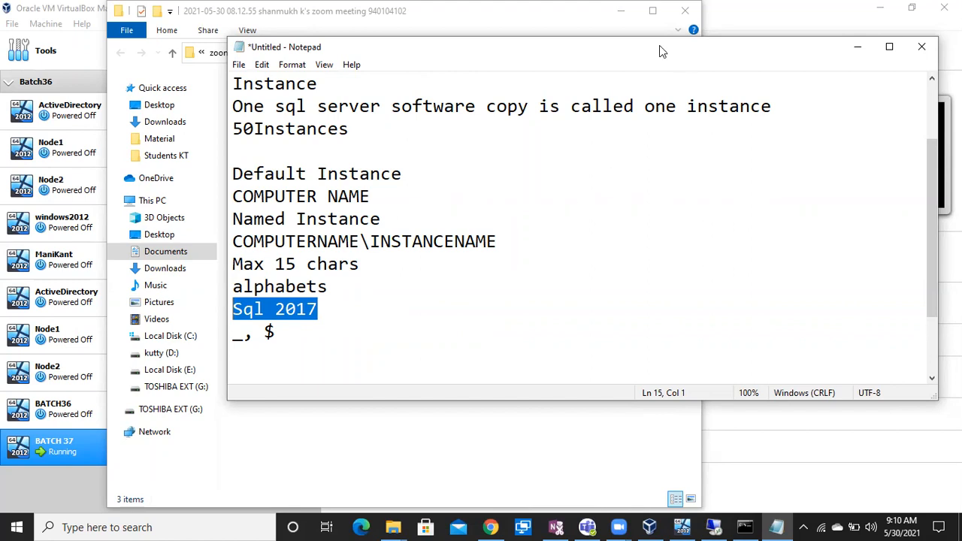
Review the notes, highlighting the space in Sql 2017 and the Max 15 chars rule
{"action": "key", "text": "alt+Tab"}
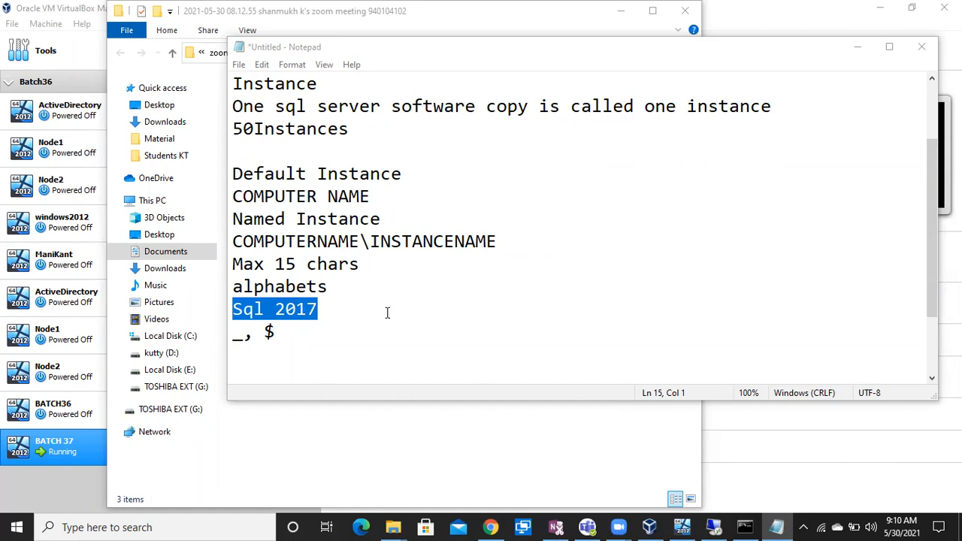
{"action": "left_click", "coordinate": [346, 310]}
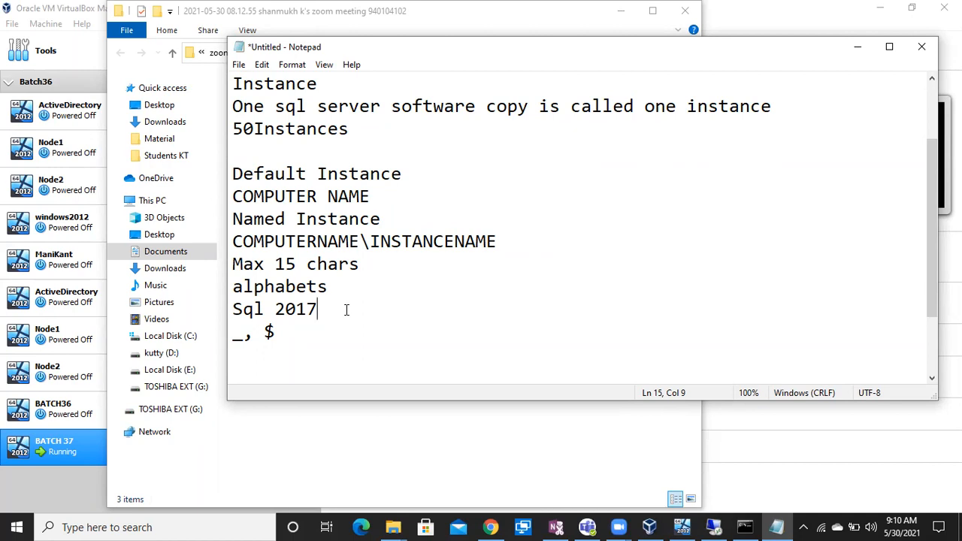
{"action": "left_click", "coordinate": [667, 42]}
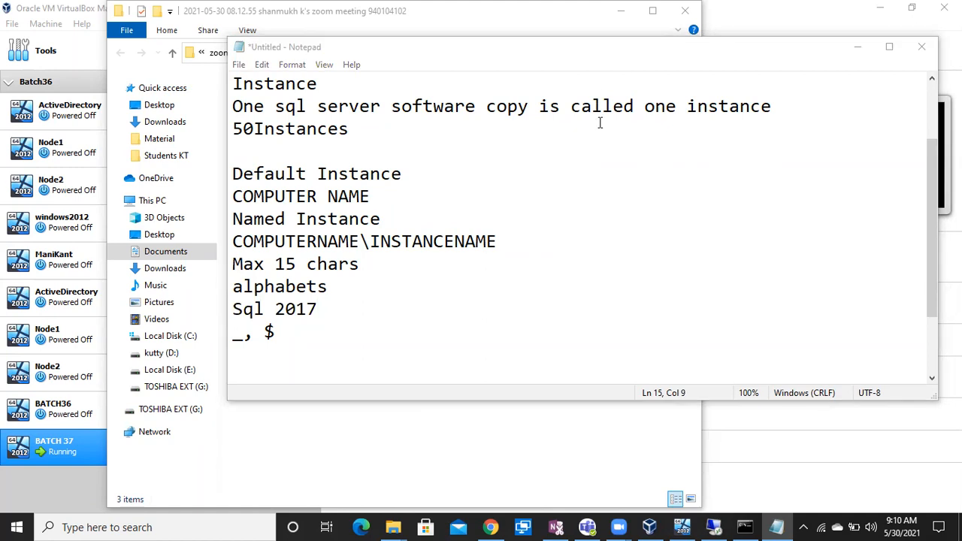
{"action": "left_click_drag", "start_coordinate": [275, 309], "coordinate": [263, 307]}
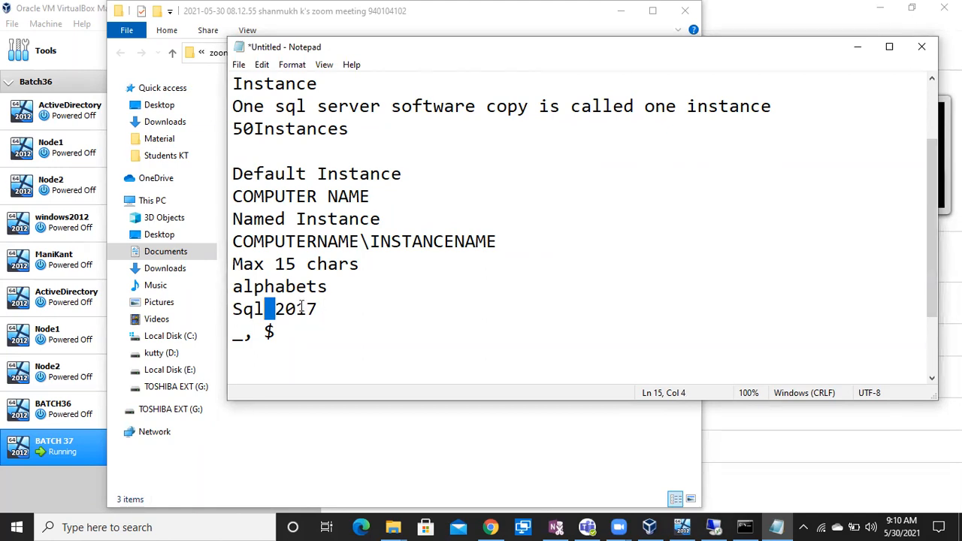
{"action": "left_click_drag", "start_coordinate": [235, 265], "coordinate": [379, 263]}
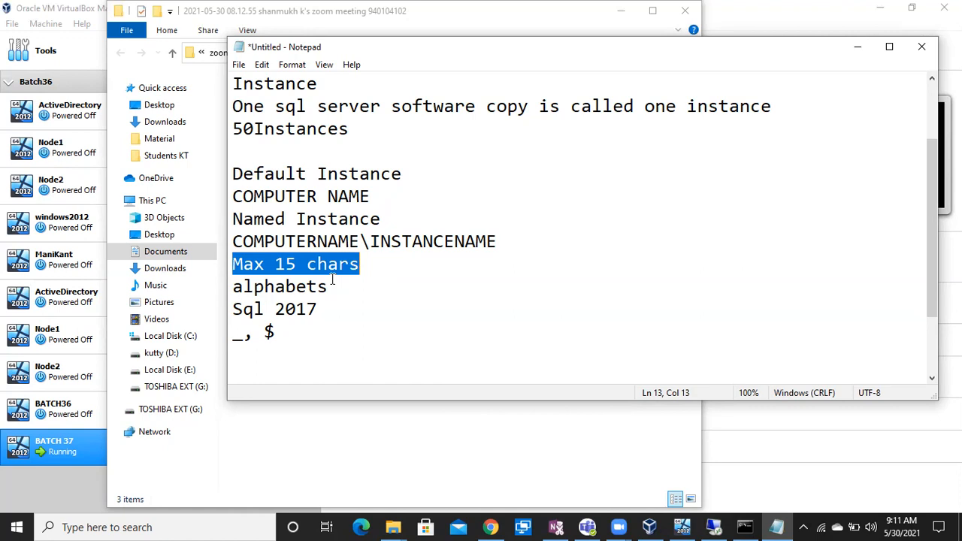
Add a new line with the example '$sql2017' below the _, $ line
{"action": "left_click", "coordinate": [294, 344]}
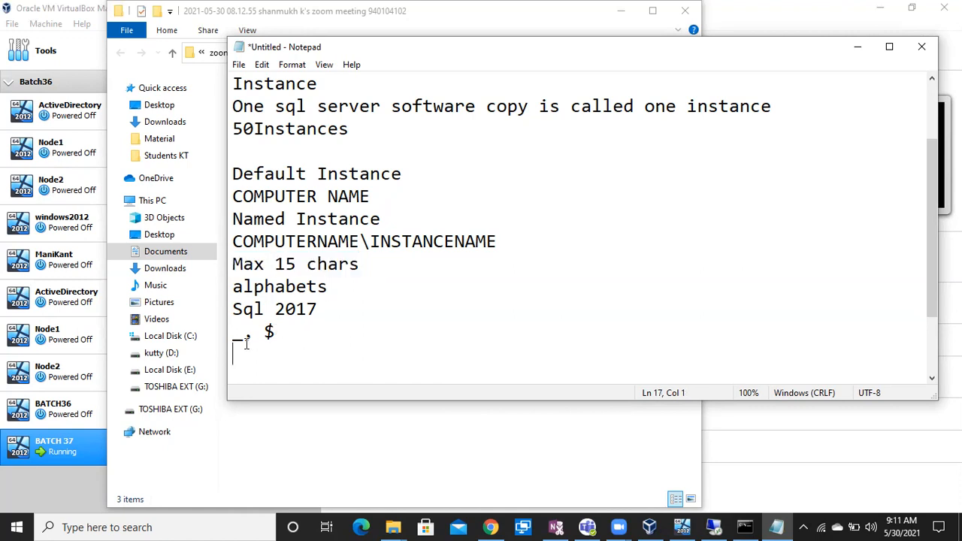
{"action": "mouse_move", "coordinate": [275, 337]}
{"action": "left_mouse_down"}
{"action": "mouse_move", "coordinate": [256, 338]}
{"action": "mouse_move", "coordinate": [272, 337]}
{"action": "left_mouse_up"}
{"action": "key", "text": "Return"}
{"action": "key", "text": "Return"}
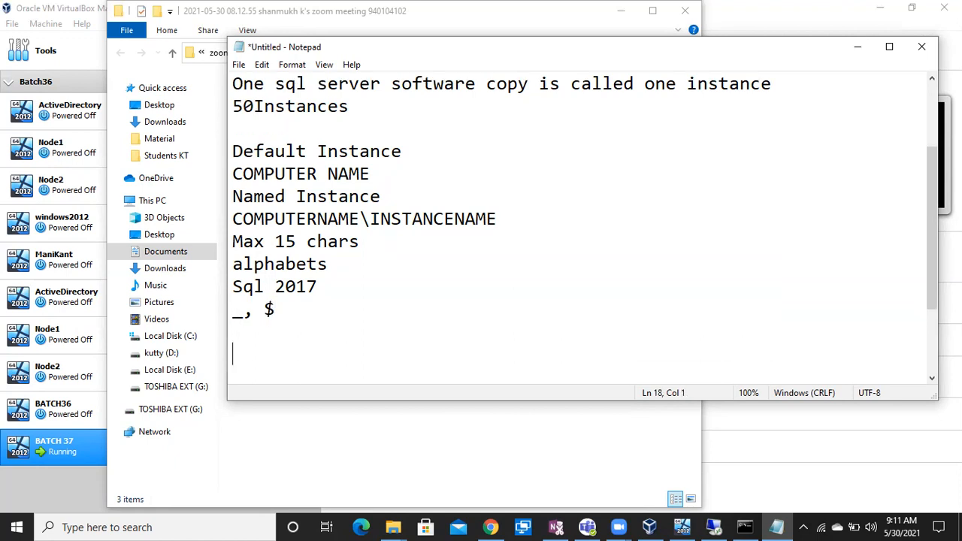
{"action": "type", "text": "$sql2017"}
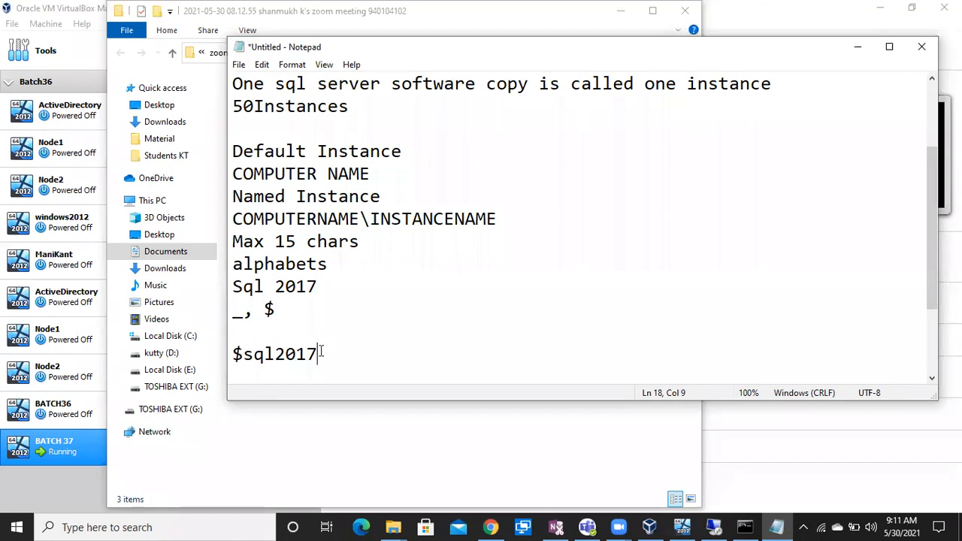
{"action": "left_click_drag", "start_coordinate": [321, 351], "coordinate": [208, 360]}
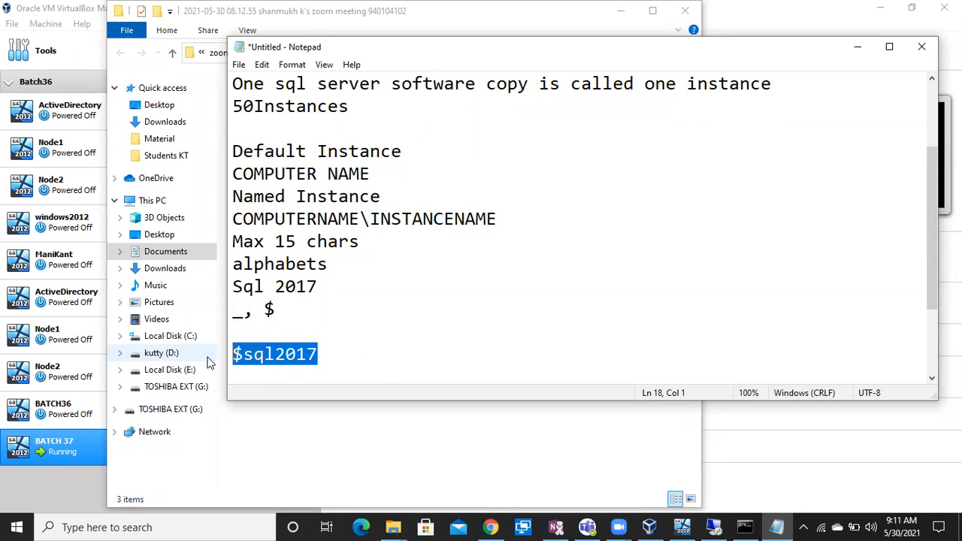
{"action": "left_click", "coordinate": [288, 377]}
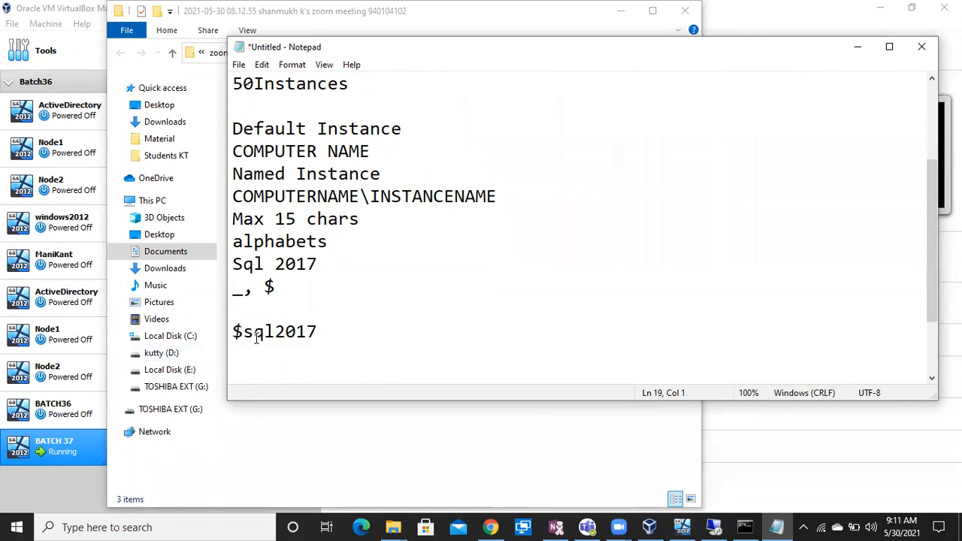
Move the $ after sql so the example reads 'sql$2017', then select it
{"action": "left_click_drag", "start_coordinate": [247, 331], "coordinate": [222, 331]}
{"action": "key", "text": "BackSpace"}
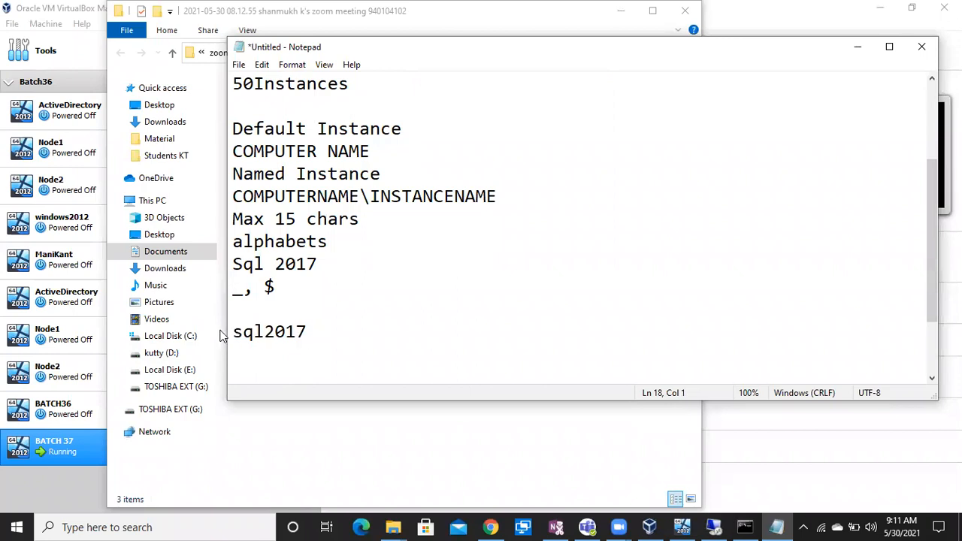
{"action": "left_click", "coordinate": [264, 334]}
{"action": "type", "text": "$"}
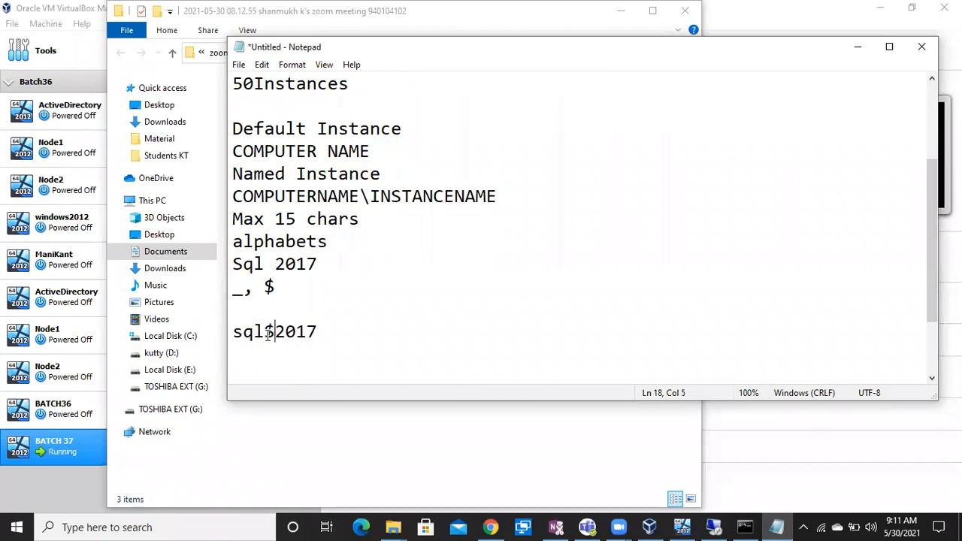
{"action": "left_click_drag", "start_coordinate": [345, 334], "coordinate": [214, 331]}
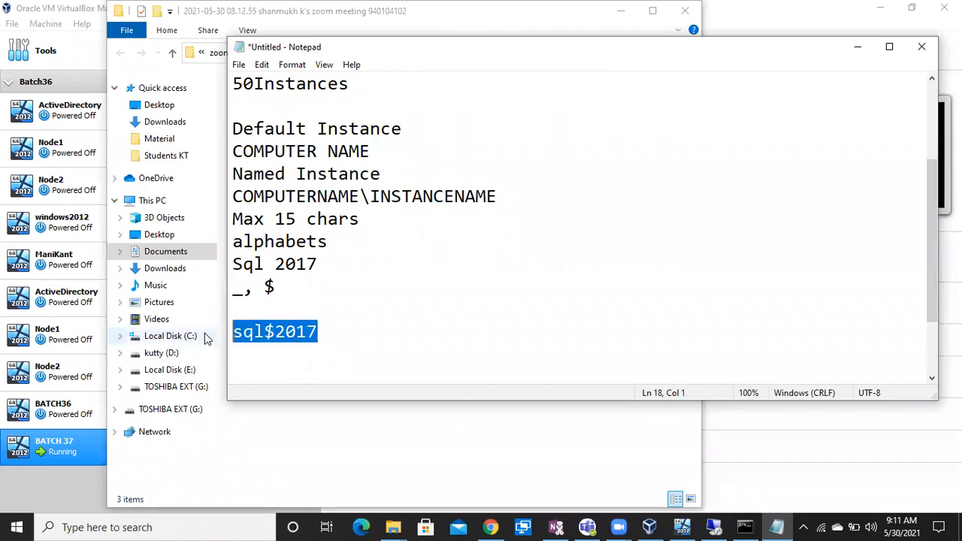
{"action": "left_click", "coordinate": [711, 525]}
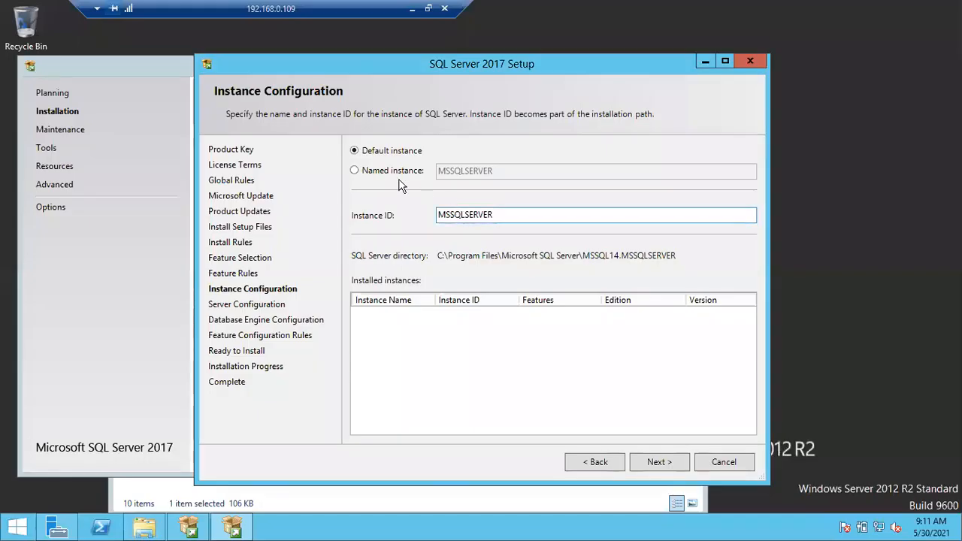
Choose Named instance, try a 16-character name of 1s, then clear it
{"action": "left_click", "coordinate": [366, 172]}
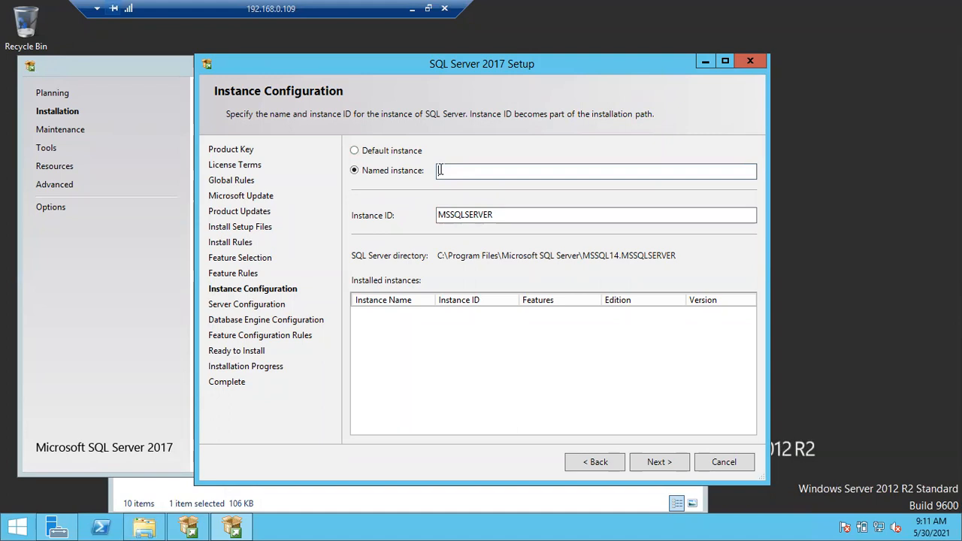
{"action": "type", "text": "1111111111111111"}
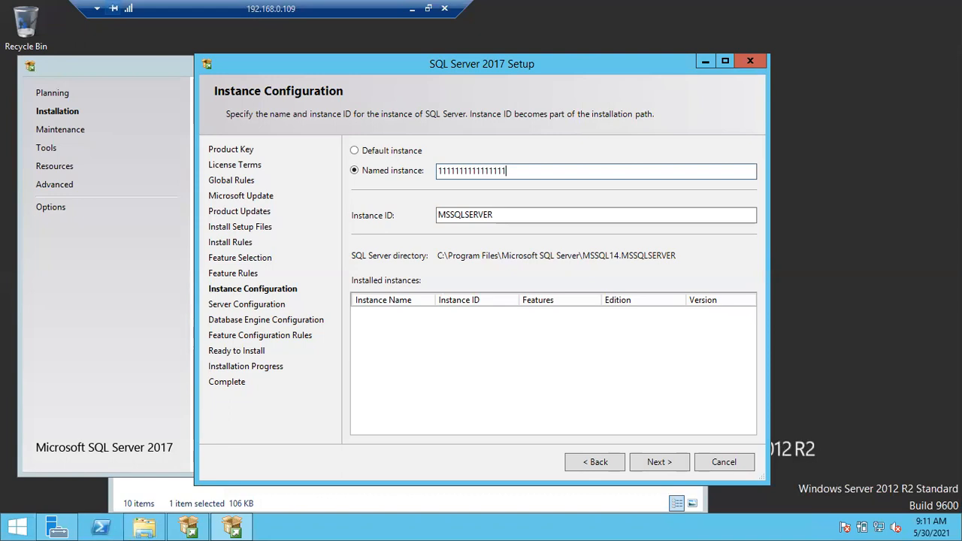
{"action": "key", "text": "BackSpace"}
{"action": "key", "text": "BackSpace"}
{"action": "key", "text": "BackSpace"}
{"action": "key", "text": "BackSpace"}
{"action": "key", "text": "BackSpace"}
{"action": "key", "text": "BackSpace"}
{"action": "key", "text": "BackSpace"}
{"action": "key", "text": "BackSpace"}
{"action": "key", "text": "BackSpace"}
{"action": "key", "text": "BackSpace"}
{"action": "key", "text": "BackSpace"}
{"action": "key", "text": "BackSpace"}
{"action": "key", "text": "BackSpace"}
{"action": "key", "text": "BackSpace"}
{"action": "key", "text": "BackSpace"}
{"action": "key", "text": "BackSpace"}
Correct the Notepad length rule from Max 15 chars to 'Max 16 chars'
{"action": "left_click", "coordinate": [412, 9]}
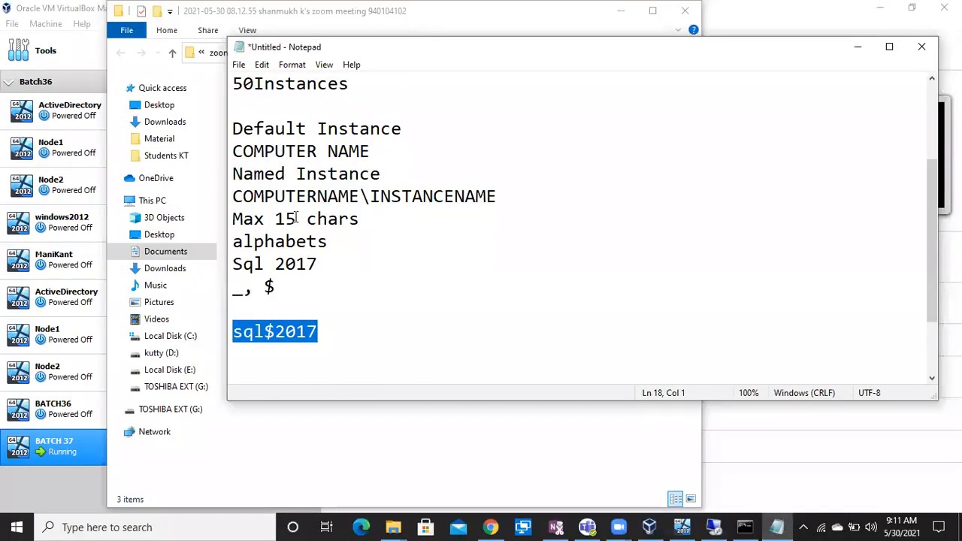
{"action": "left_click", "coordinate": [296, 218]}
{"action": "key", "text": "BackSpace"}
{"action": "type", "text": "6"}
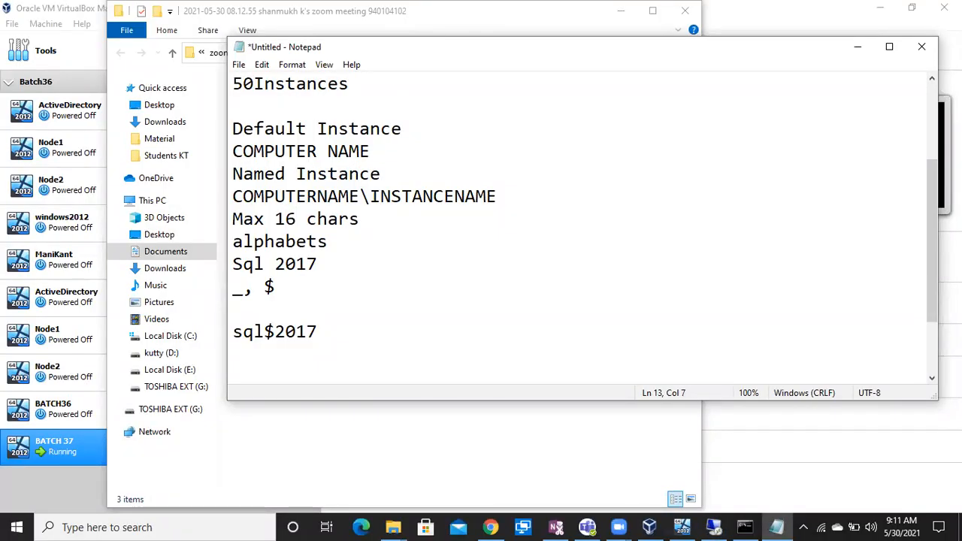
{"action": "left_click", "coordinate": [713, 527]}
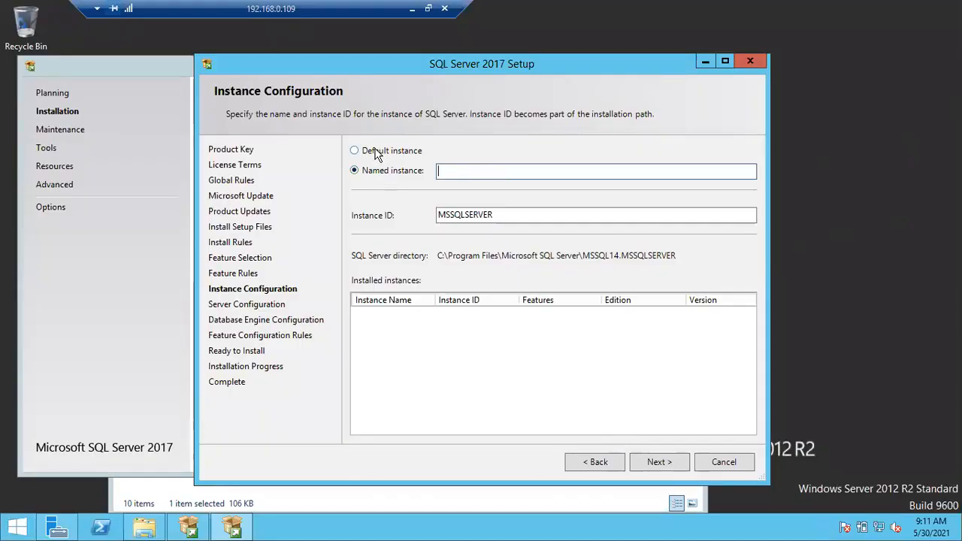
Try Named instance, then settle on Default instance with Instance ID MSSQLSERVER
{"action": "left_click", "coordinate": [375, 152]}
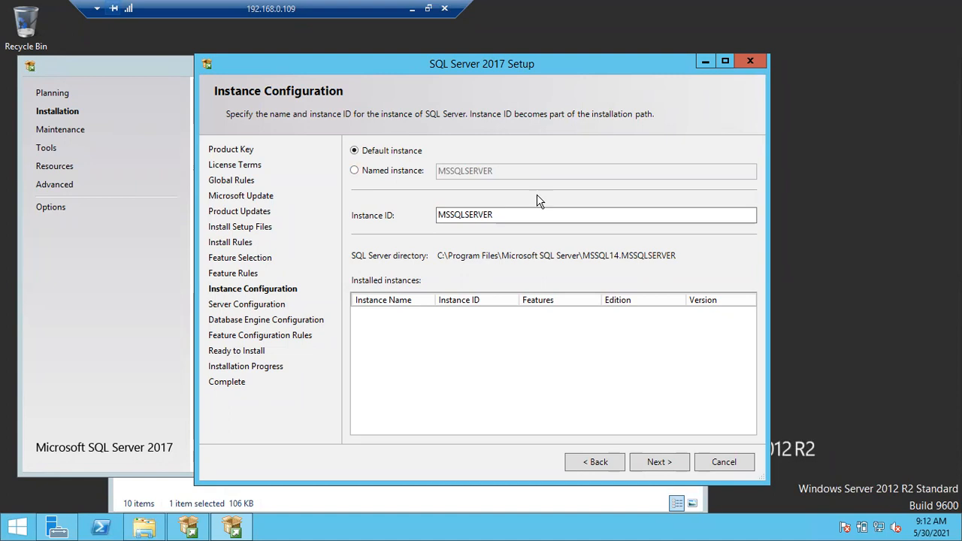
{"action": "left_click", "coordinate": [387, 171]}
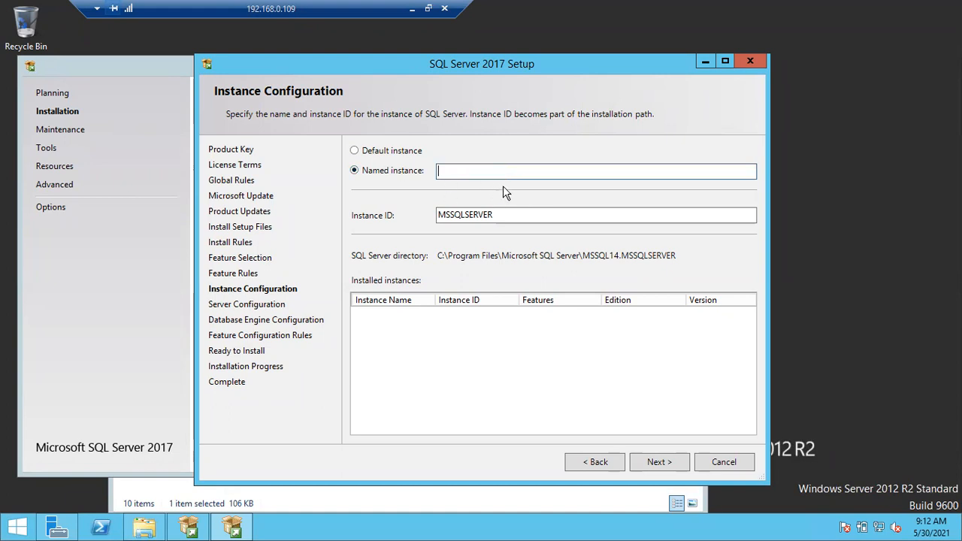
{"action": "left_click", "coordinate": [387, 151]}
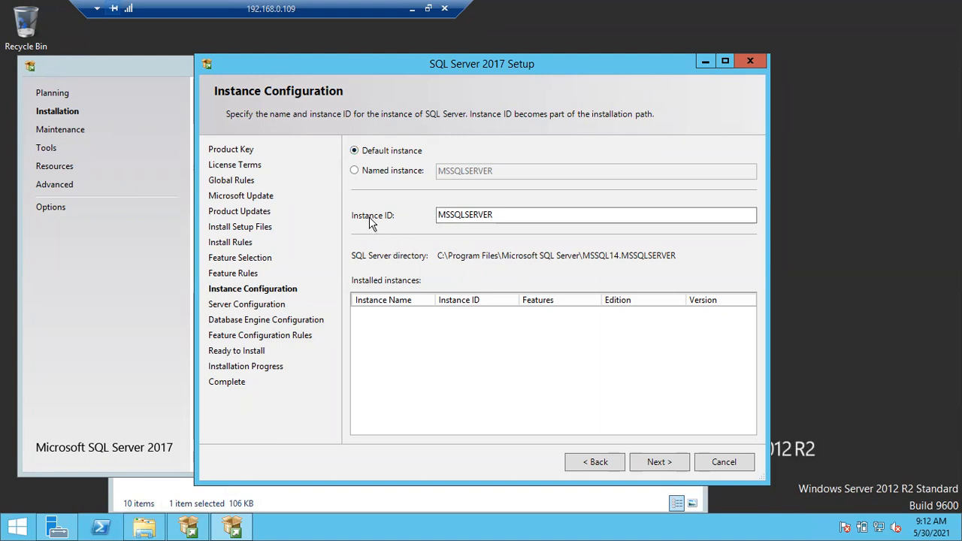
{"action": "left_click_drag", "start_coordinate": [501, 215], "coordinate": [425, 214]}
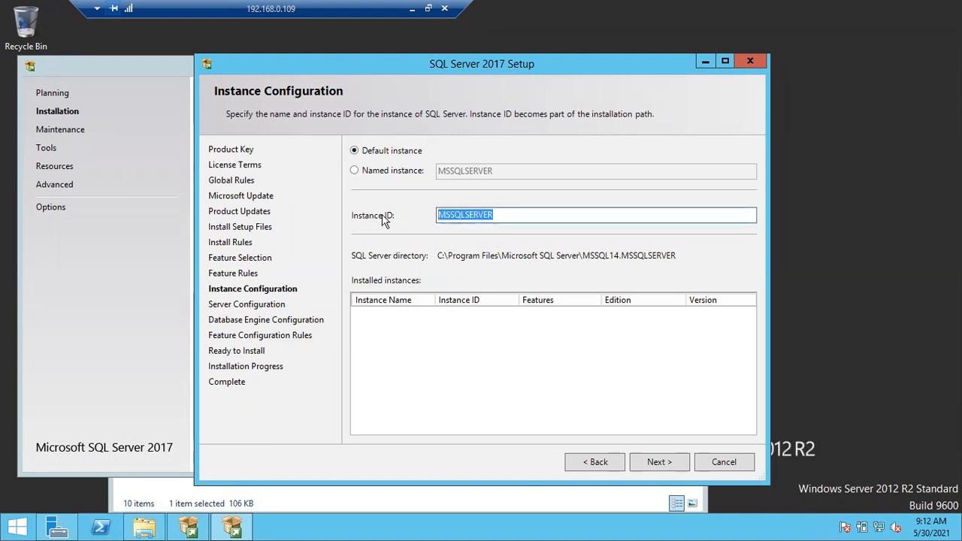
{"action": "left_click", "coordinate": [477, 218]}
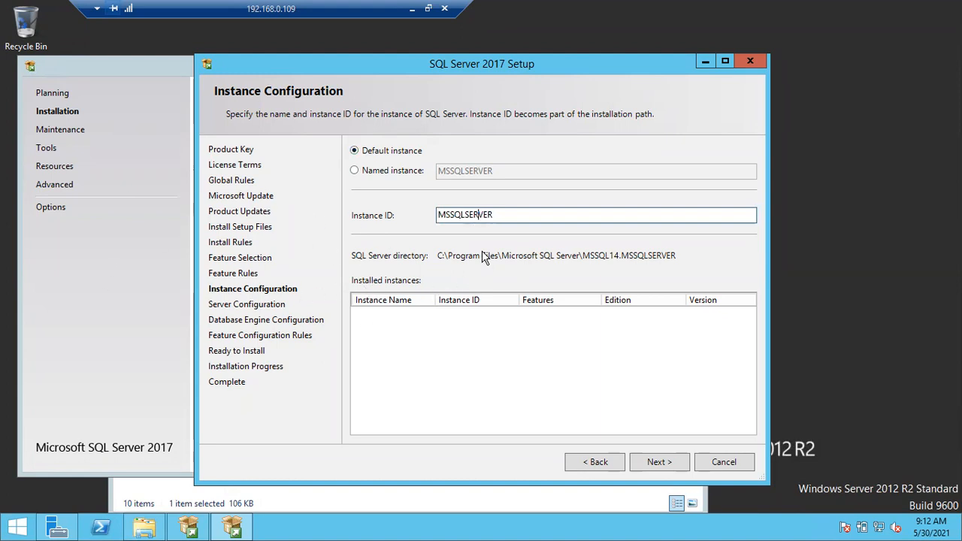
{"action": "double_click", "coordinate": [451, 212]}
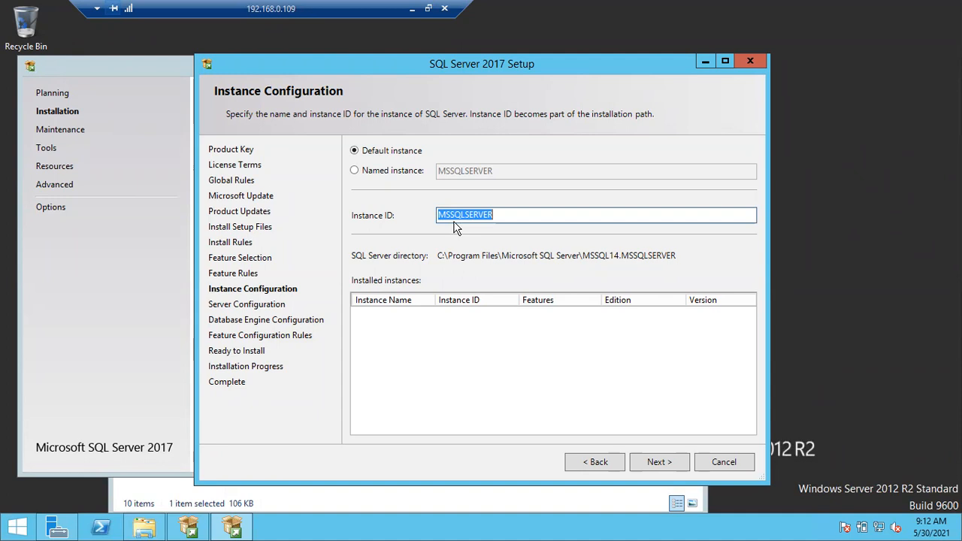
{"action": "left_click", "coordinate": [504, 215]}
{"action": "left_click_drag", "start_coordinate": [504, 214], "coordinate": [425, 215]}
{"action": "left_click", "coordinate": [655, 460]}
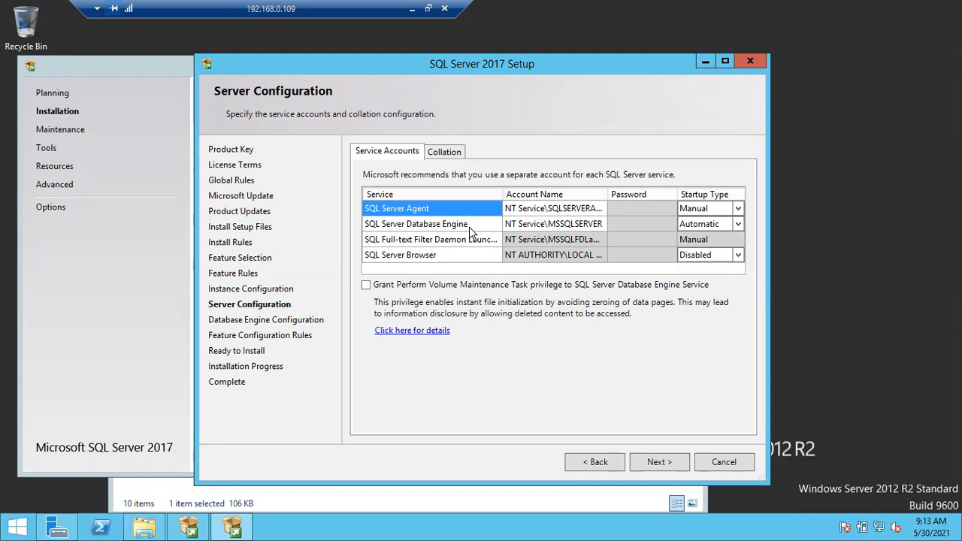
{"action": "left_click", "coordinate": [599, 464]}
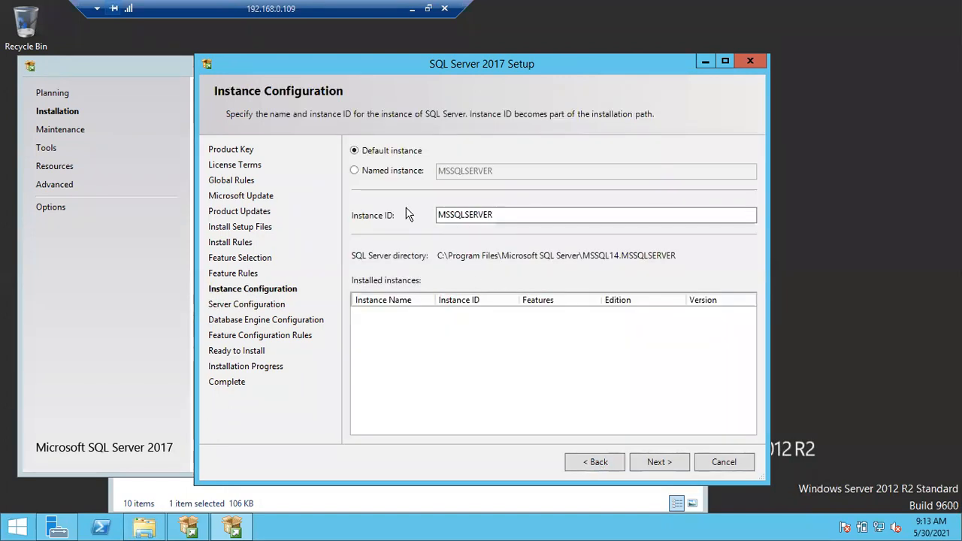
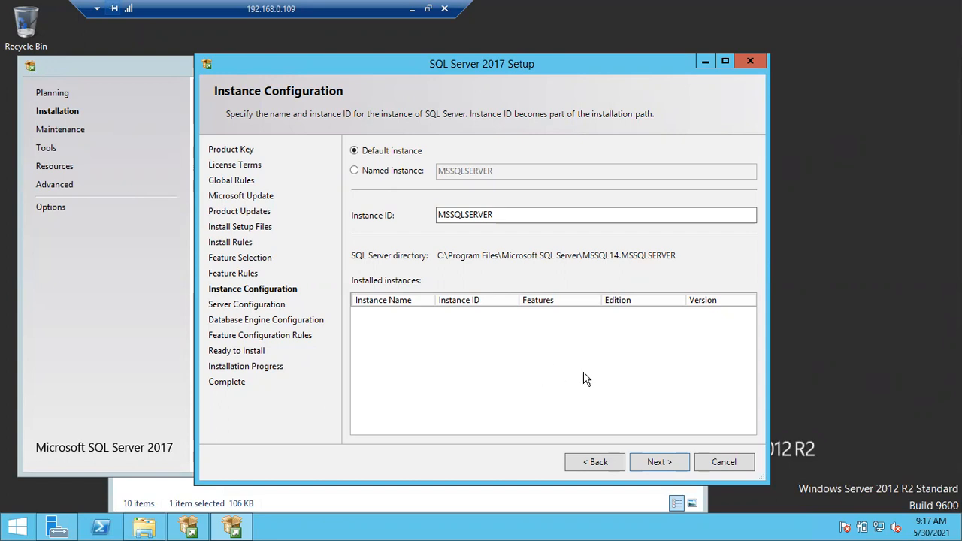
Keep the default instance to reach Server Configuration, then bring up the Run prompt
{"action": "left_click", "coordinate": [646, 461]}
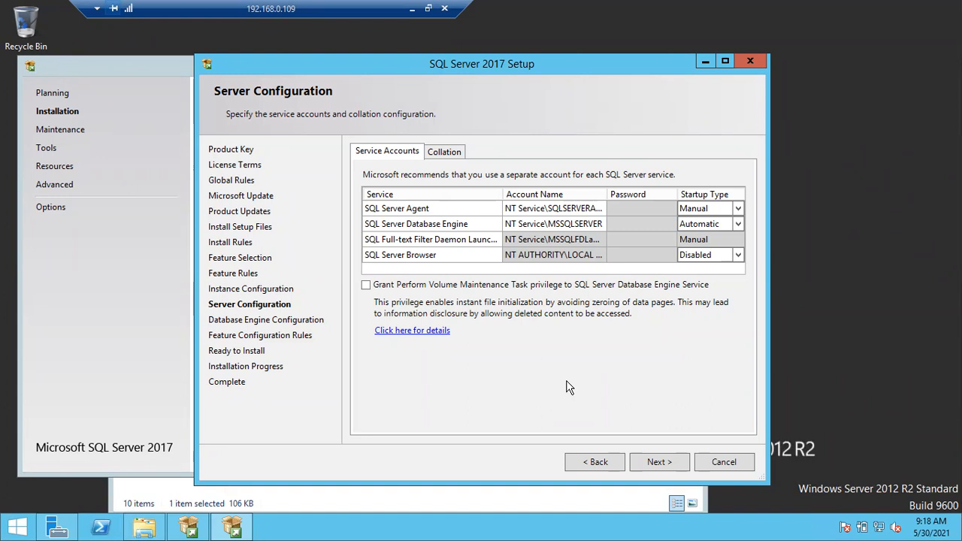
{"action": "key", "text": "super+r"}
Run services.msc, maximize it, widen Log On As and sort services by that column
{"action": "type", "text": "ser"}
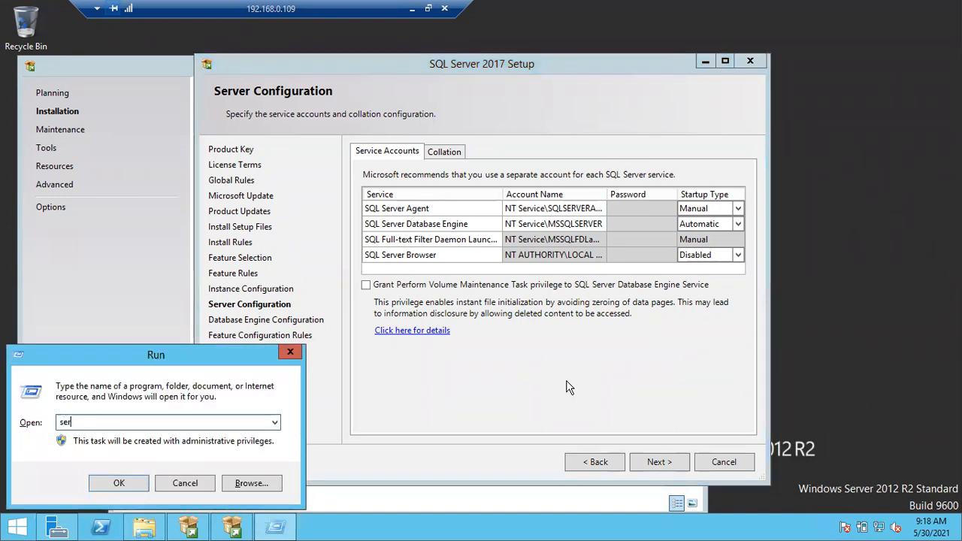
{"action": "type", "text": "vices.msc"}
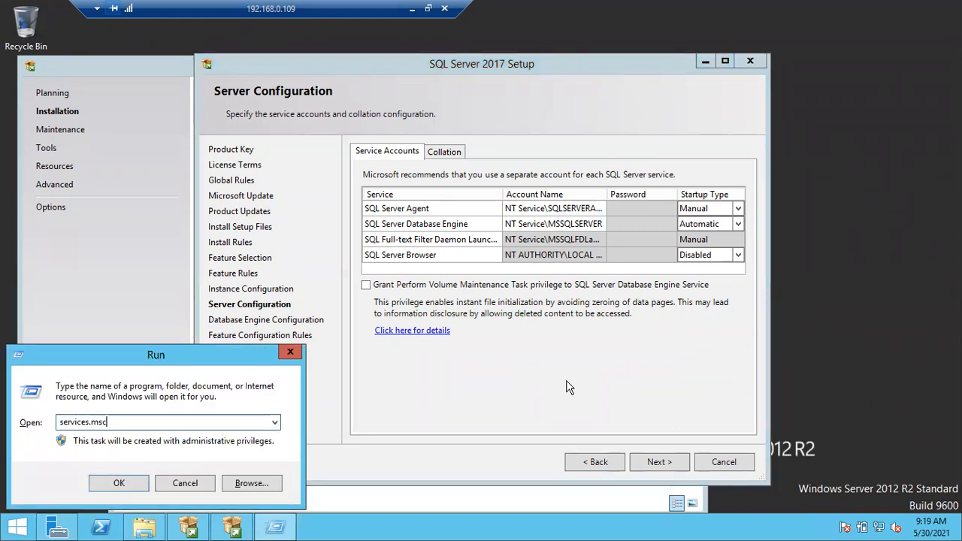
{"action": "key", "text": "Return"}
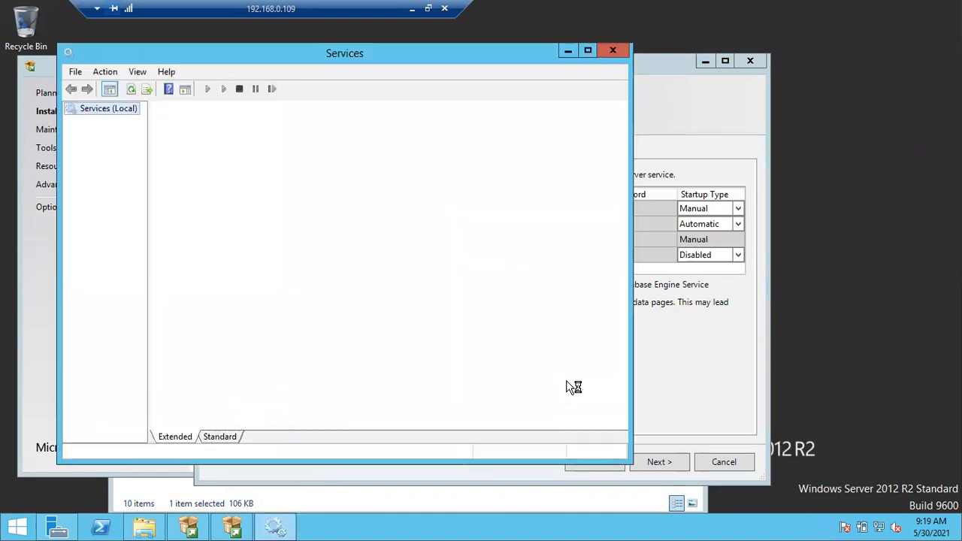
{"action": "left_click", "coordinate": [586, 52]}
{"action": "left_click_drag", "start_coordinate": [593, 79], "coordinate": [666, 78]}
{"action": "left_click", "coordinate": [575, 80]}
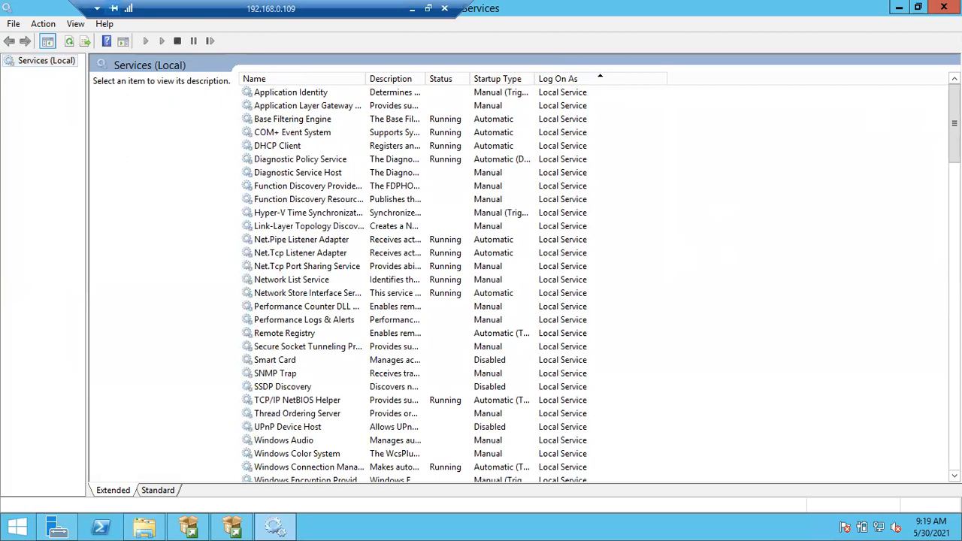
{"action": "left_click_drag", "start_coordinate": [953, 123], "coordinate": [927, 305]}
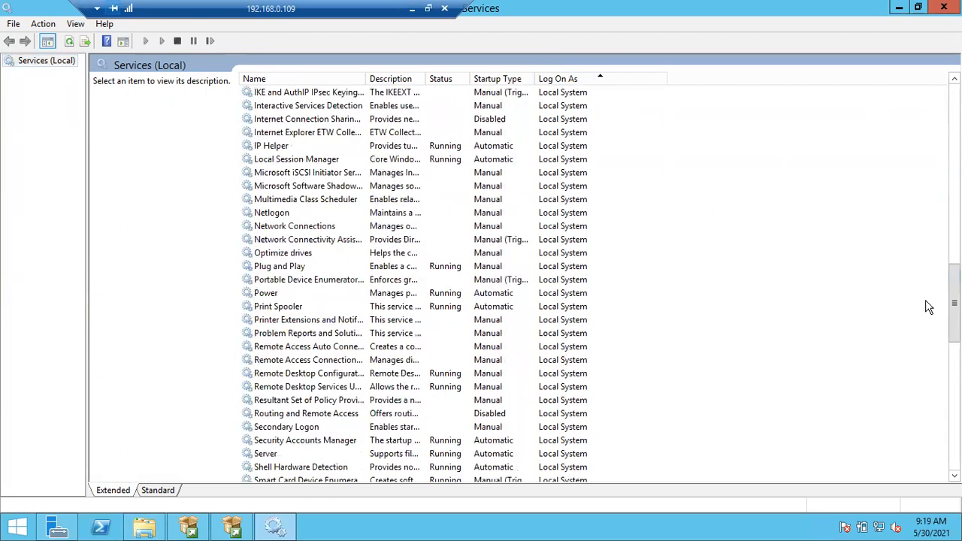
{"action": "left_click", "coordinate": [413, 9]}
Add Local Service, Local System and Network service as lines below sql$2017, selecting Local System
{"action": "left_click", "coordinate": [374, 344]}
{"action": "key", "text": "Return"}
{"action": "type", "text": "Local Service"}
{"action": "key", "text": "Return"}
{"action": "type", "text": "L"}
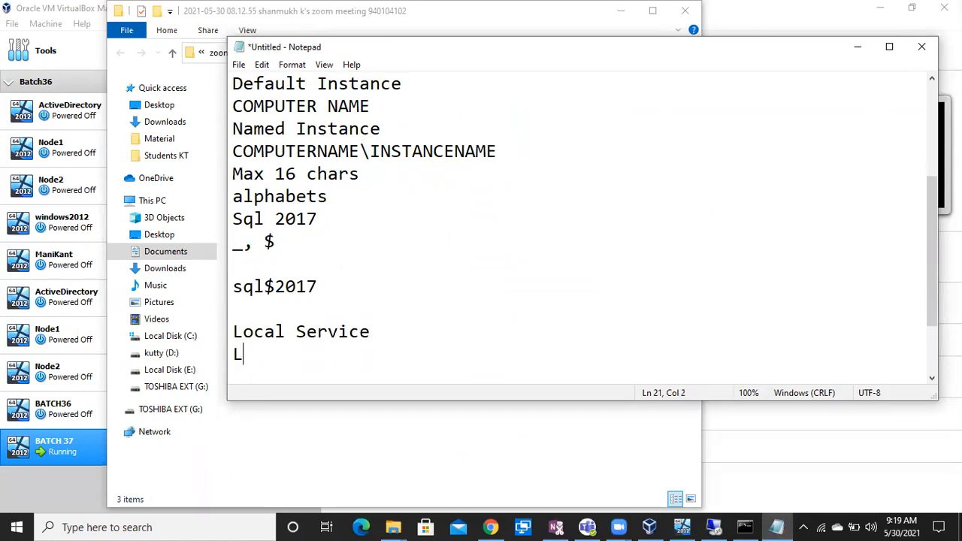
{"action": "type", "text": "ocal System"}
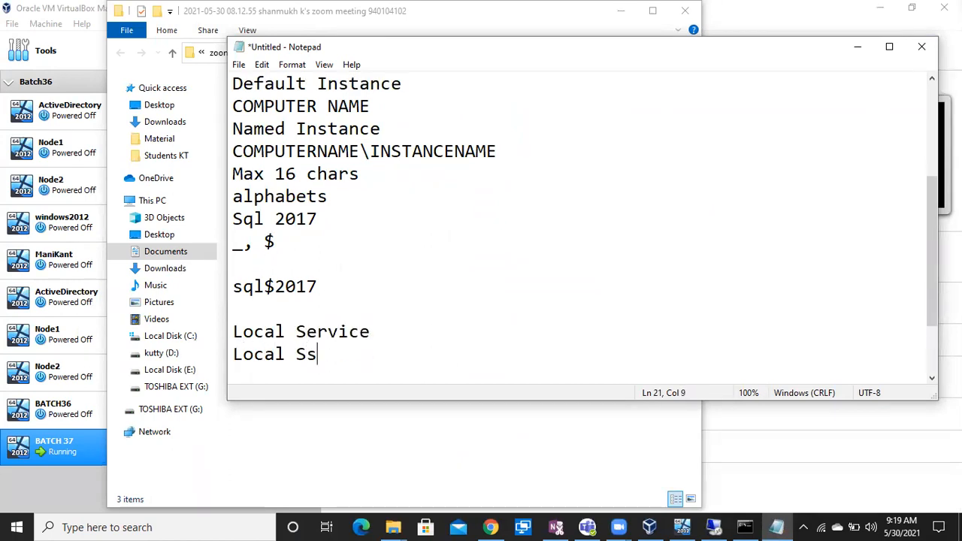
{"action": "key", "text": "Return"}
{"action": "type", "text": "Ne"}
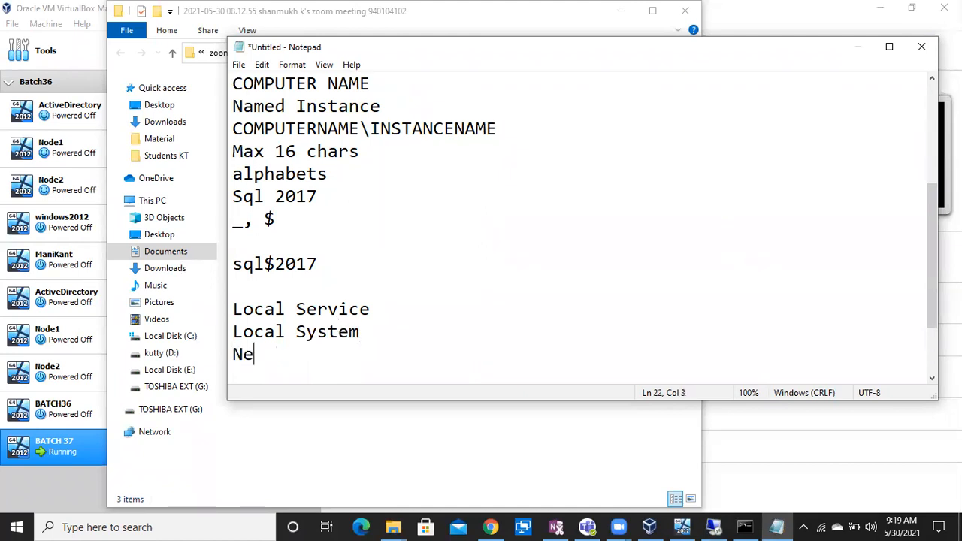
{"action": "type", "text": "twork s"}
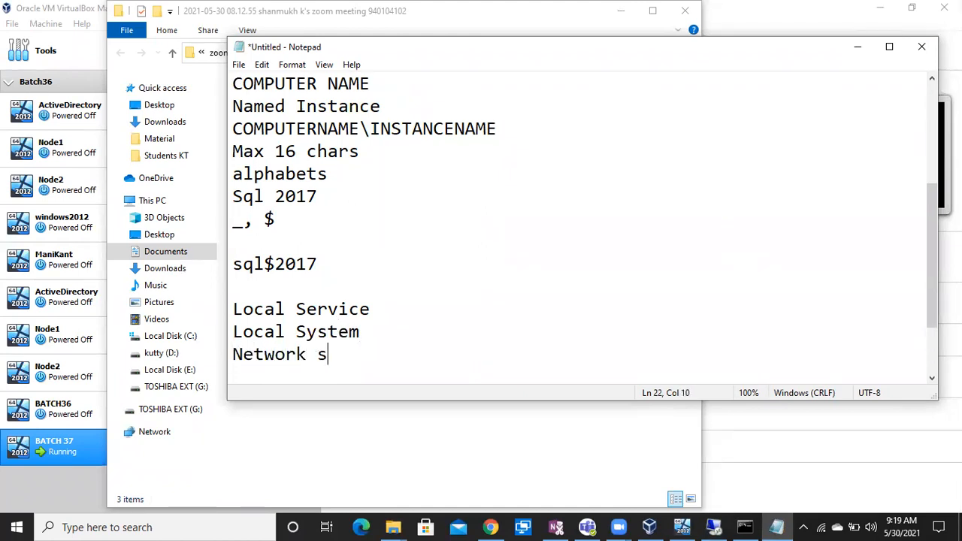
{"action": "type", "text": "ervices"}
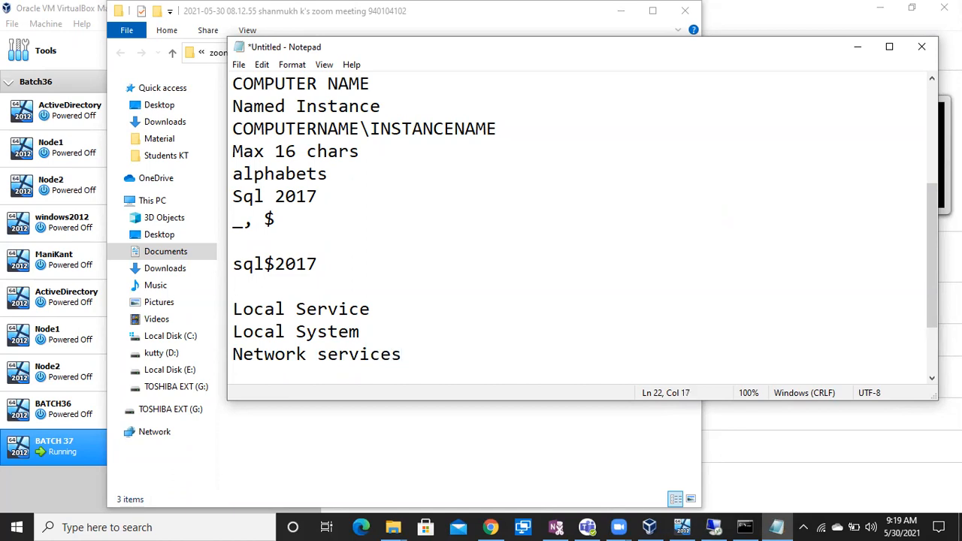
{"action": "key", "text": "BackSpace"}
{"action": "left_click_drag", "start_coordinate": [362, 331], "coordinate": [236, 332]}
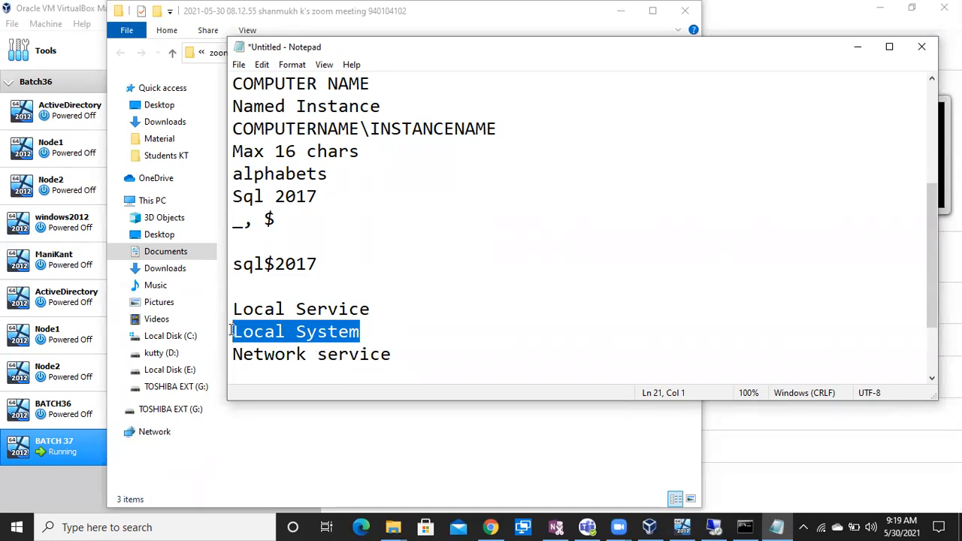
Scroll the log-on-sorted Services list through the Local Service, Local System and Network Service groups
{"action": "left_click", "coordinate": [714, 526]}
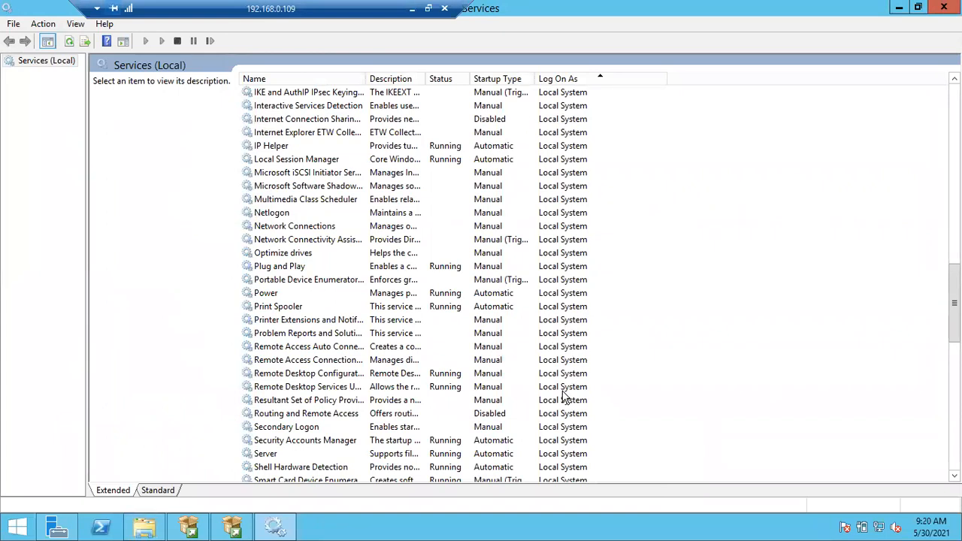
{"action": "scroll", "coordinate": [953, 304], "scroll_direction": "down", "scroll_amount": 3}
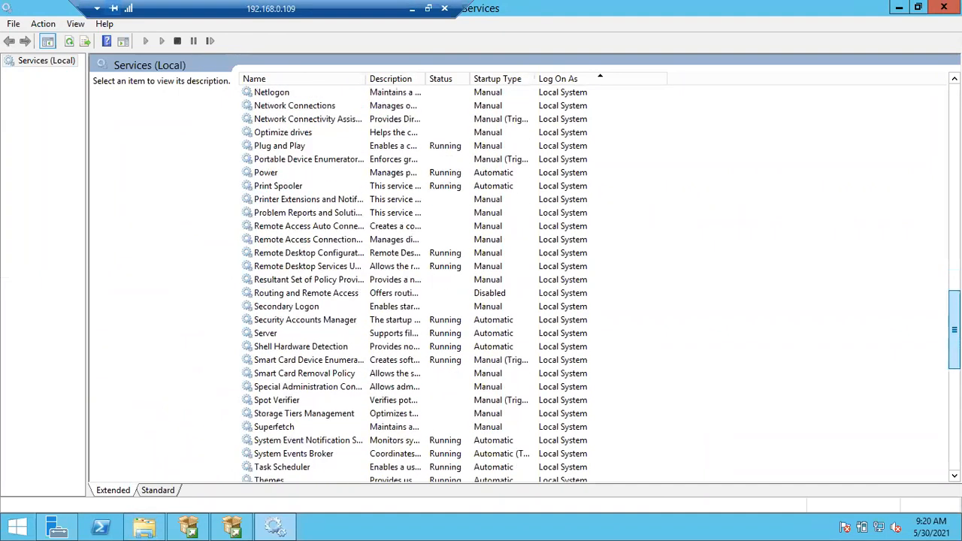
{"action": "scroll", "coordinate": [954, 304], "scroll_direction": "down", "scroll_amount": 9}
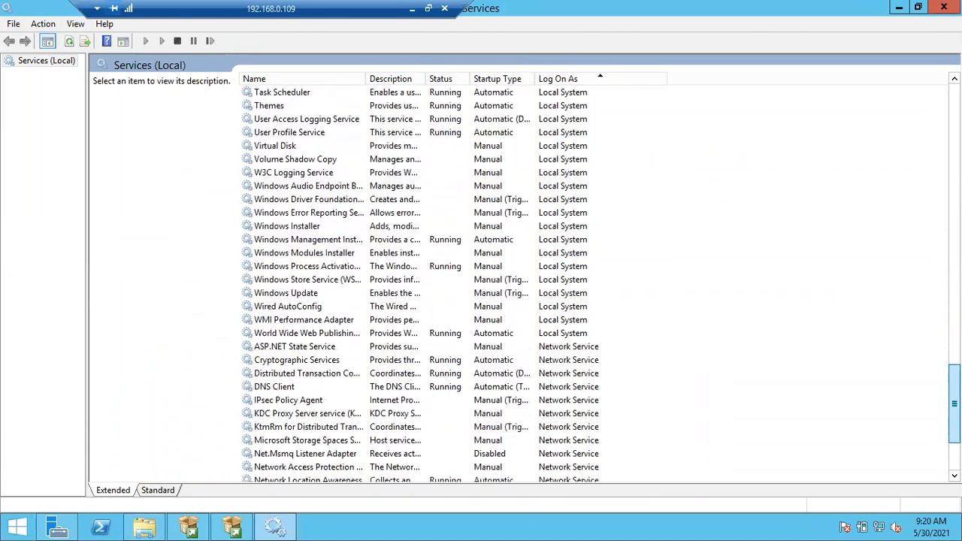
{"action": "scroll", "coordinate": [954, 403], "scroll_direction": "down", "scroll_amount": 3}
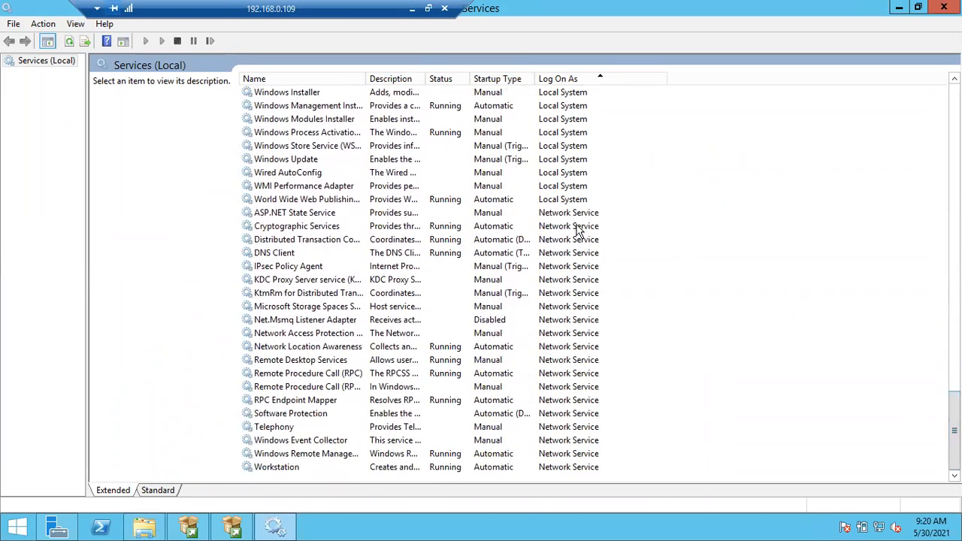
{"action": "left_click_drag", "start_coordinate": [953, 430], "coordinate": [953, 124]}
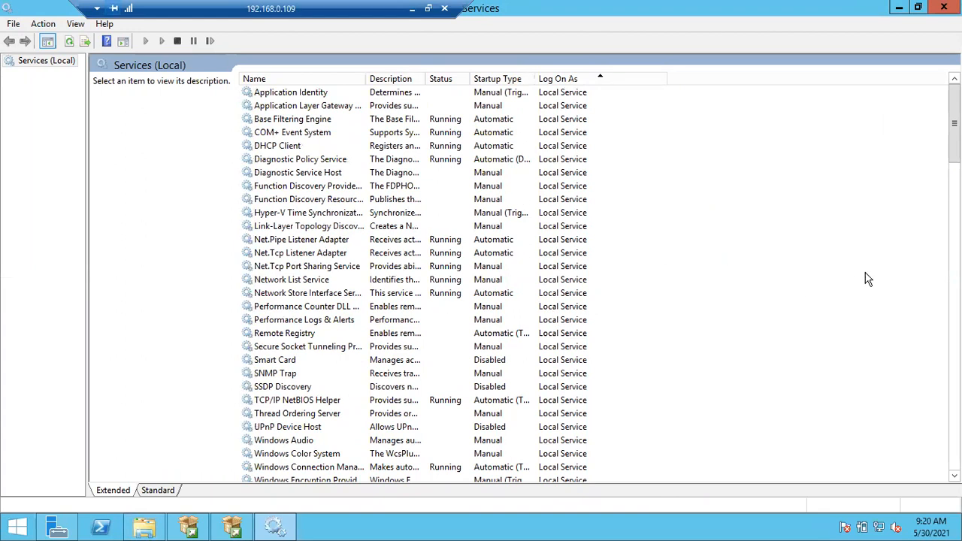
{"action": "left_click_drag", "start_coordinate": [954, 121], "coordinate": [954, 250]}
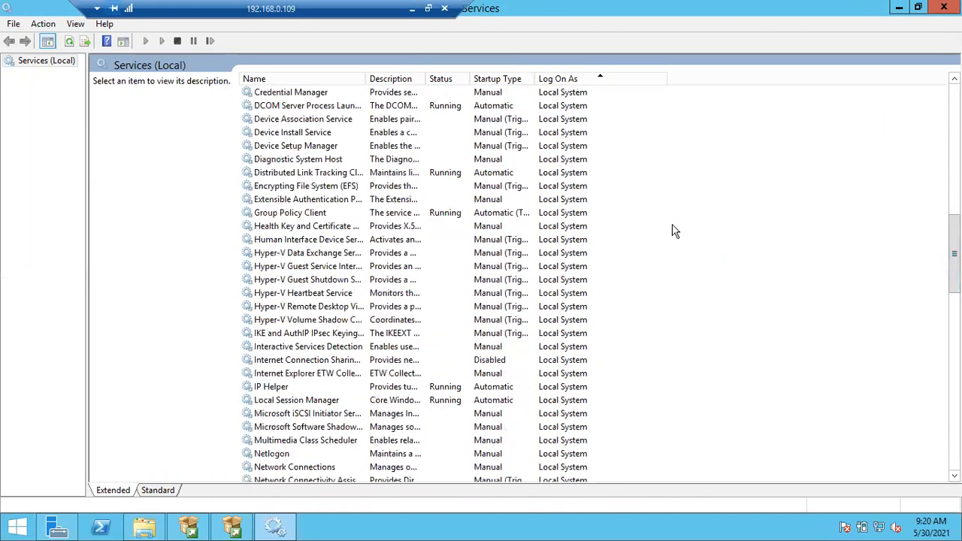
{"action": "left_click", "coordinate": [567, 253]}
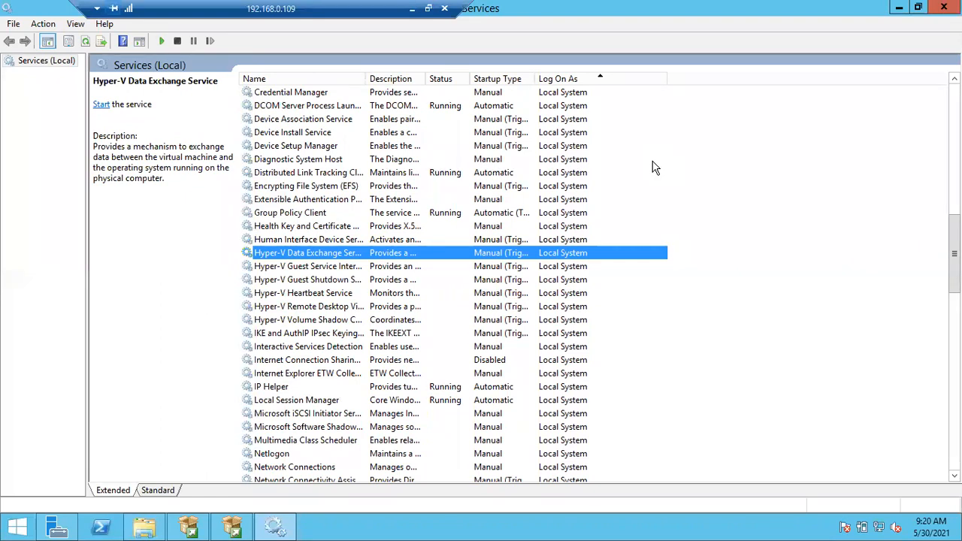
Inspect the Health Key and Certificate Management service, then return to SQL Server 2017 Setup
{"action": "left_click", "coordinate": [572, 227]}
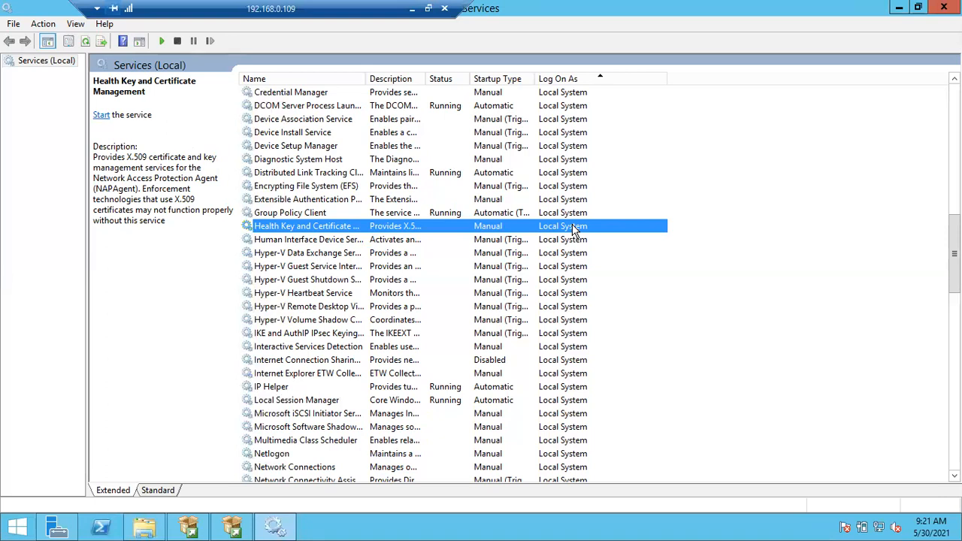
{"action": "left_click", "coordinate": [233, 528]}
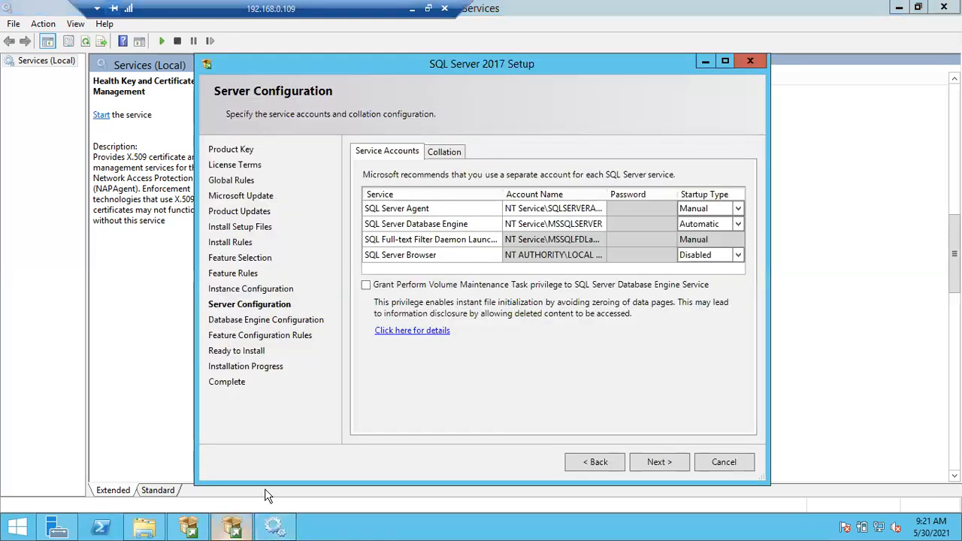
{"action": "left_click", "coordinate": [592, 206]}
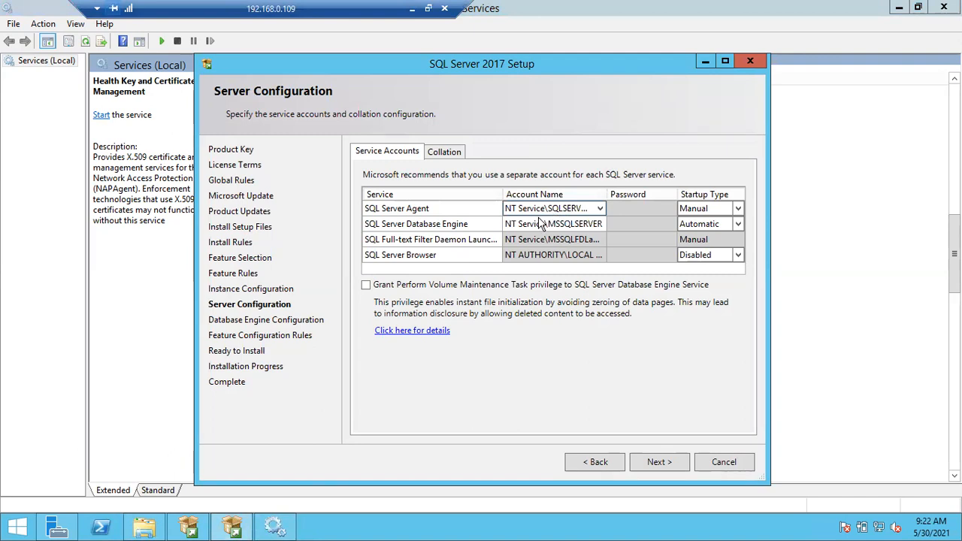
{"action": "left_click", "coordinate": [602, 210]}
{"action": "left_click", "coordinate": [602, 210]}
{"action": "left_click", "coordinate": [602, 209]}
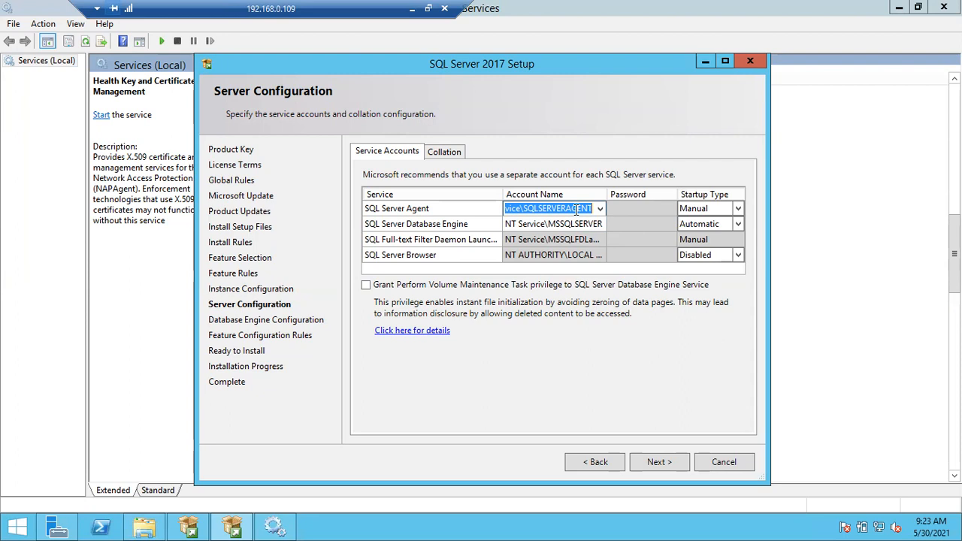
{"action": "left_click", "coordinate": [426, 213]}
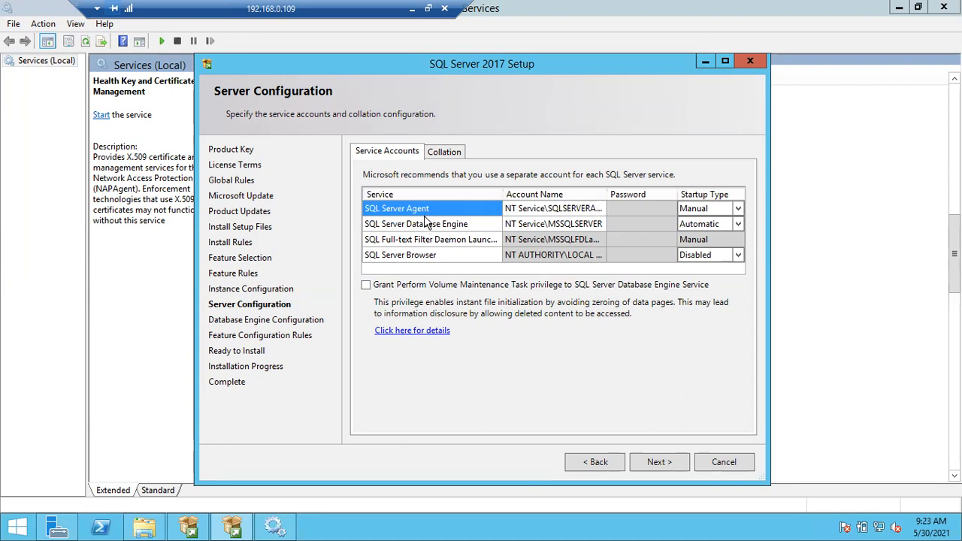
{"action": "left_click", "coordinate": [444, 227]}
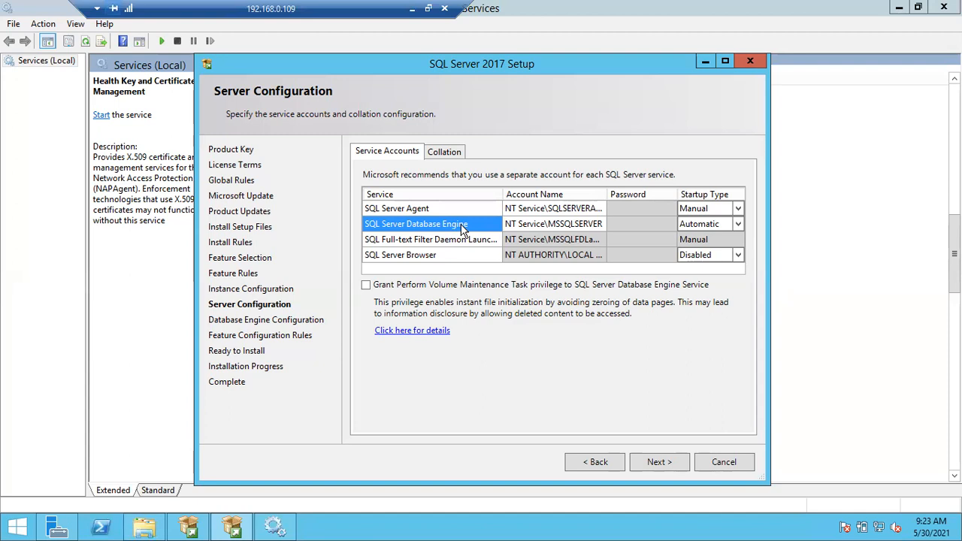
{"action": "left_click", "coordinate": [454, 241]}
{"action": "left_click", "coordinate": [441, 256]}
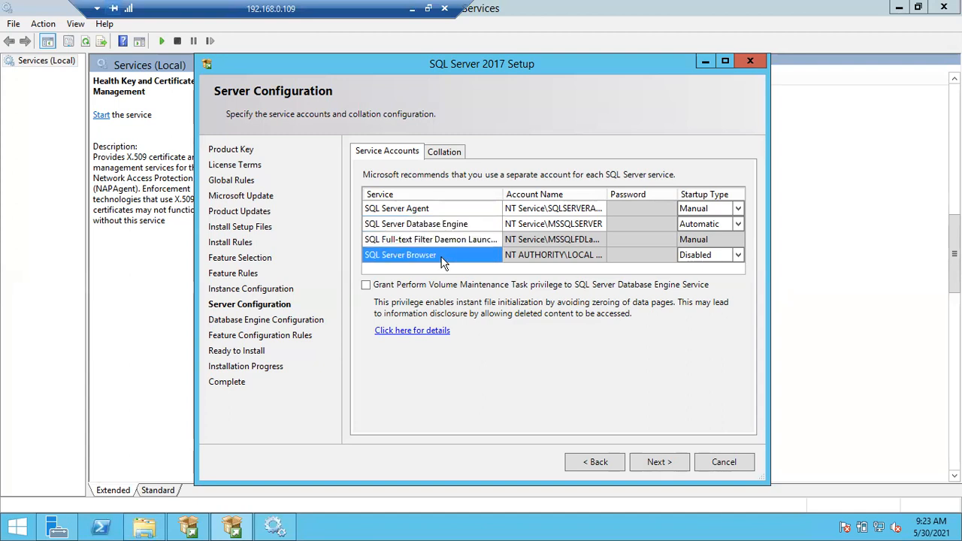
{"action": "left_click", "coordinate": [543, 208]}
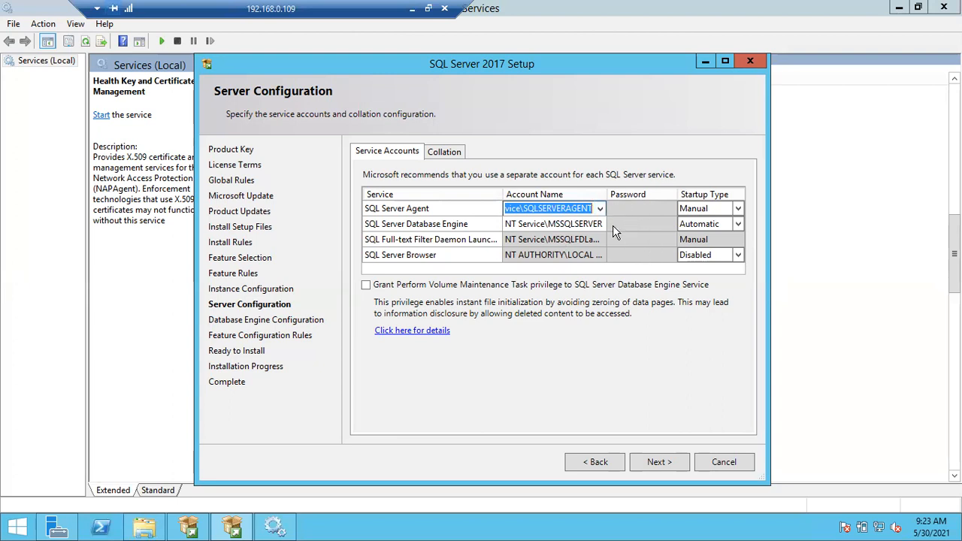
Set SQL Server Agent startup to Automatic and view the SQL_Latin1_General_CP1_CI_AS collation
{"action": "left_click", "coordinate": [694, 208]}
{"action": "left_click", "coordinate": [741, 208]}
{"action": "left_click", "coordinate": [739, 208]}
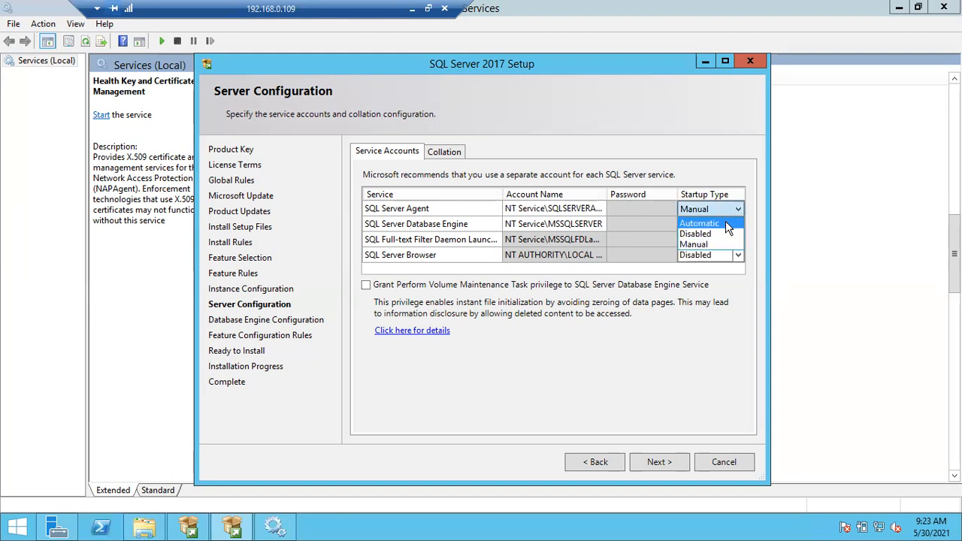
{"action": "left_click", "coordinate": [726, 224]}
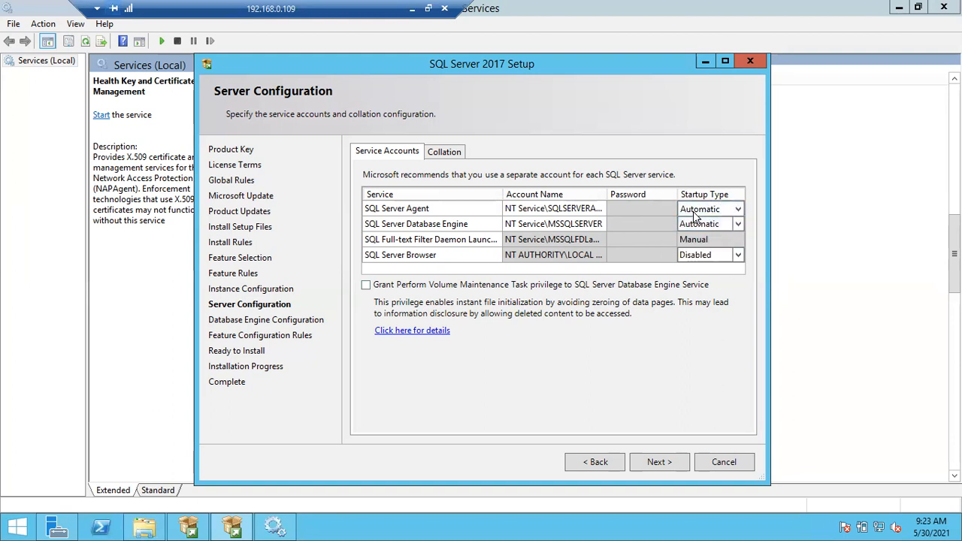
{"action": "left_click", "coordinate": [739, 258]}
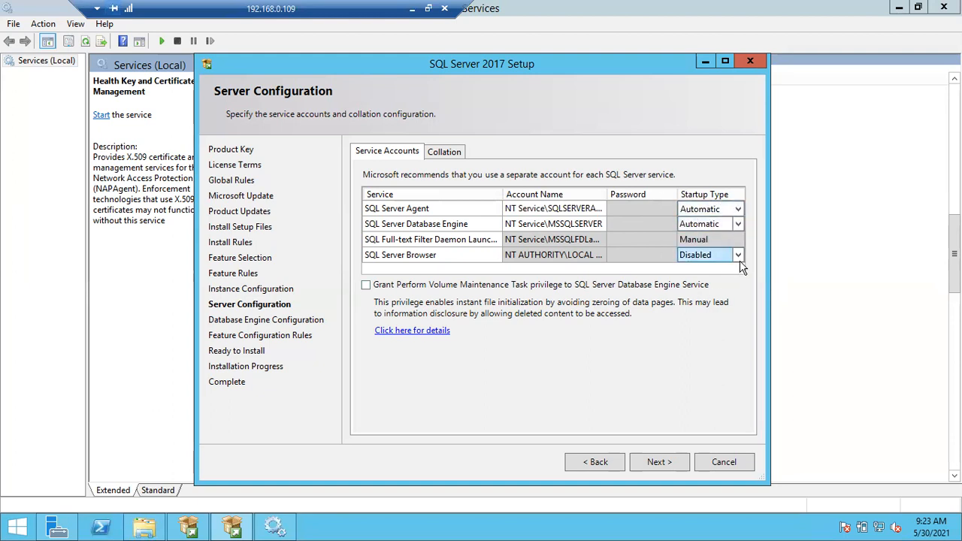
{"action": "left_click", "coordinate": [442, 151]}
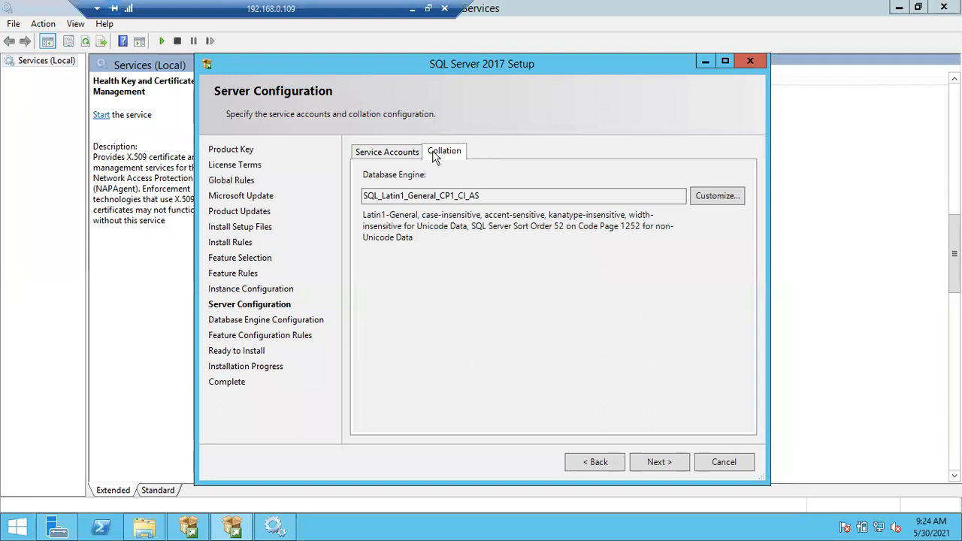
Return to the Service Accounts tab and select SQL Server Agent's startup type cell
{"action": "left_click", "coordinate": [404, 156]}
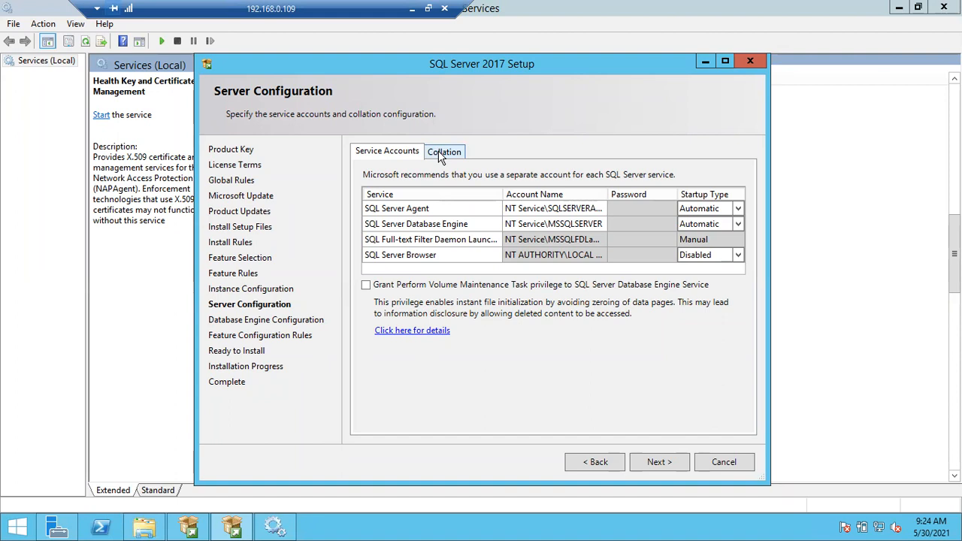
{"action": "left_click", "coordinate": [699, 209]}
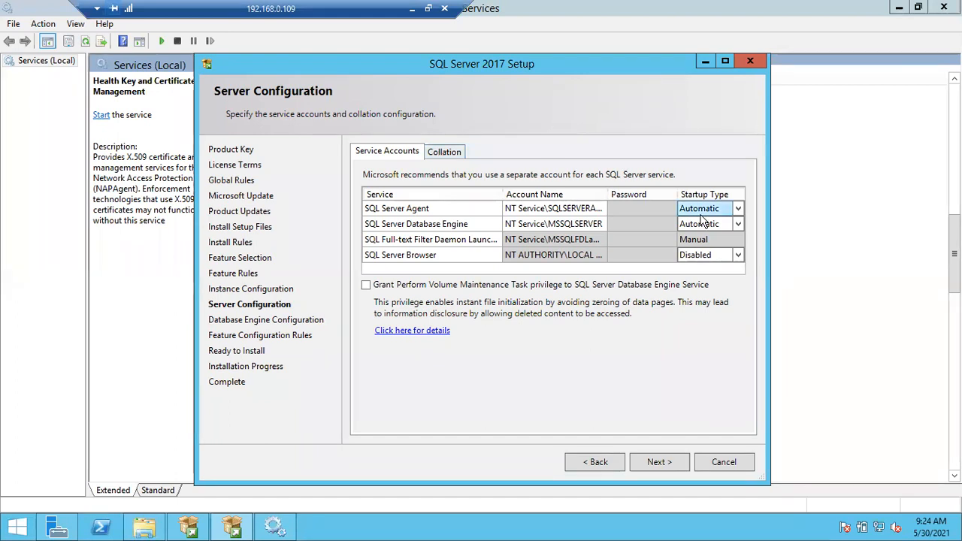
Switch SQL Server Agent startup to Manual, then back to Automatic
{"action": "left_click", "coordinate": [738, 210]}
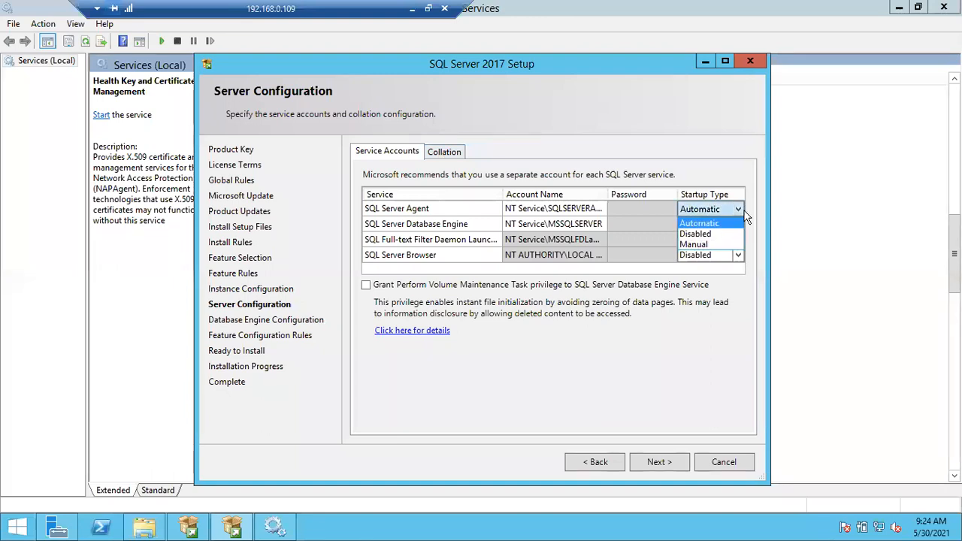
{"action": "left_click", "coordinate": [706, 244]}
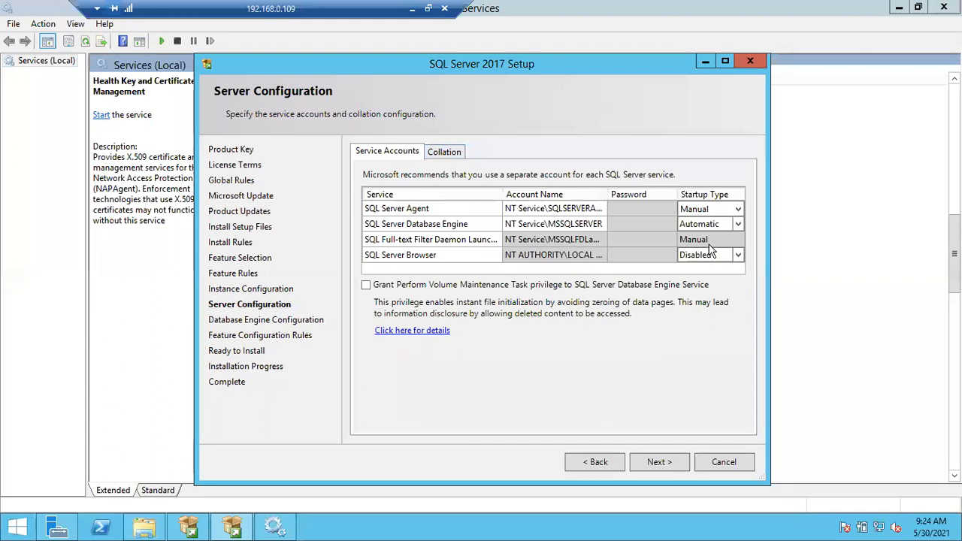
{"action": "left_click", "coordinate": [738, 208]}
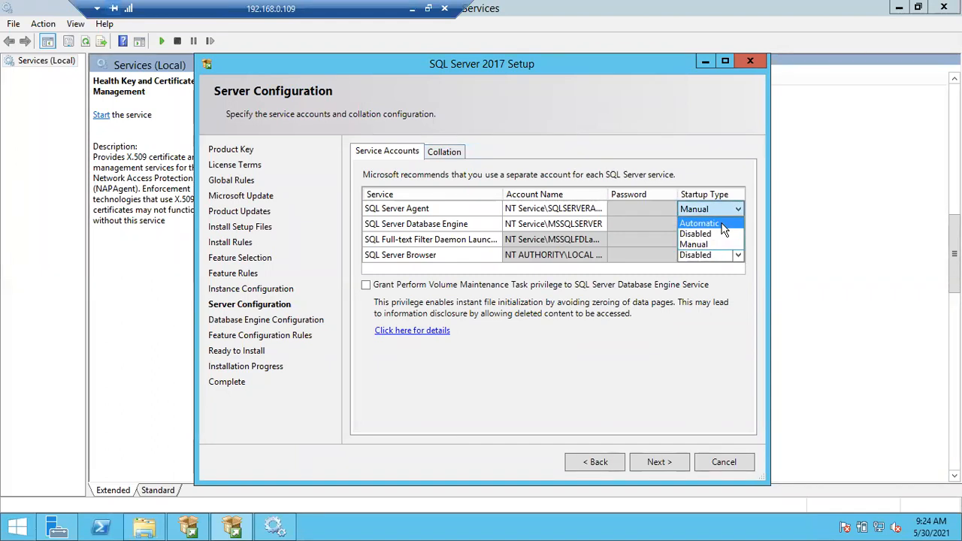
{"action": "left_click", "coordinate": [720, 224]}
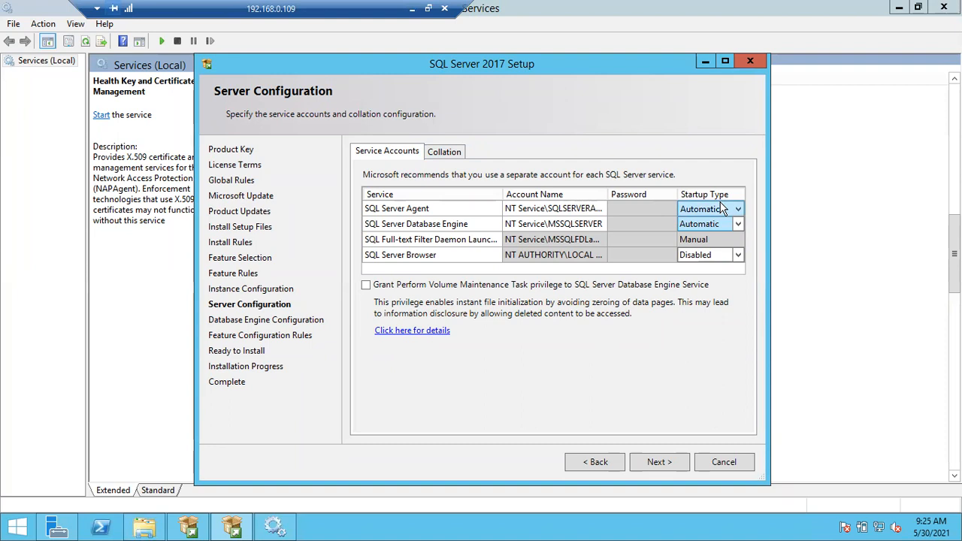
Set the SQL Server Browser startup type to Disabled
{"action": "left_click", "coordinate": [737, 256]}
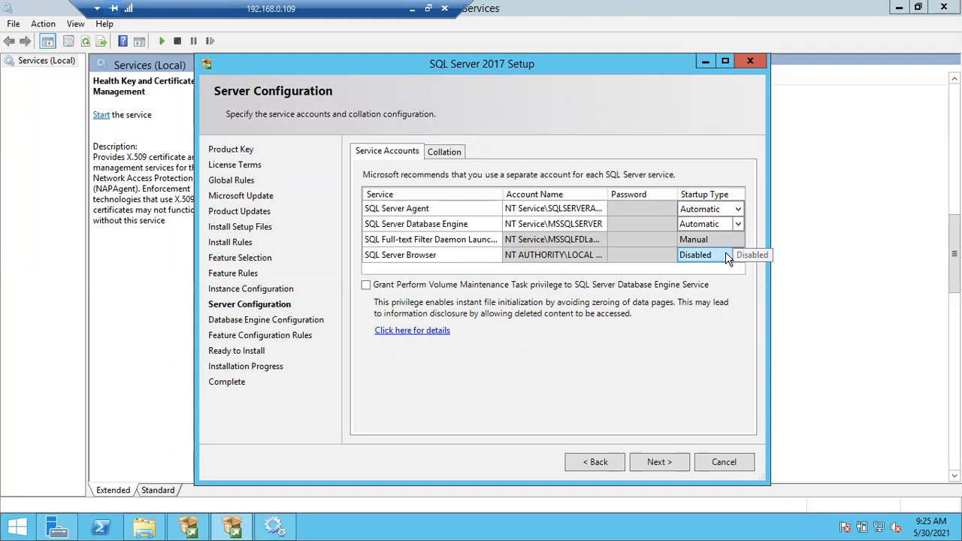
{"action": "left_click", "coordinate": [712, 233]}
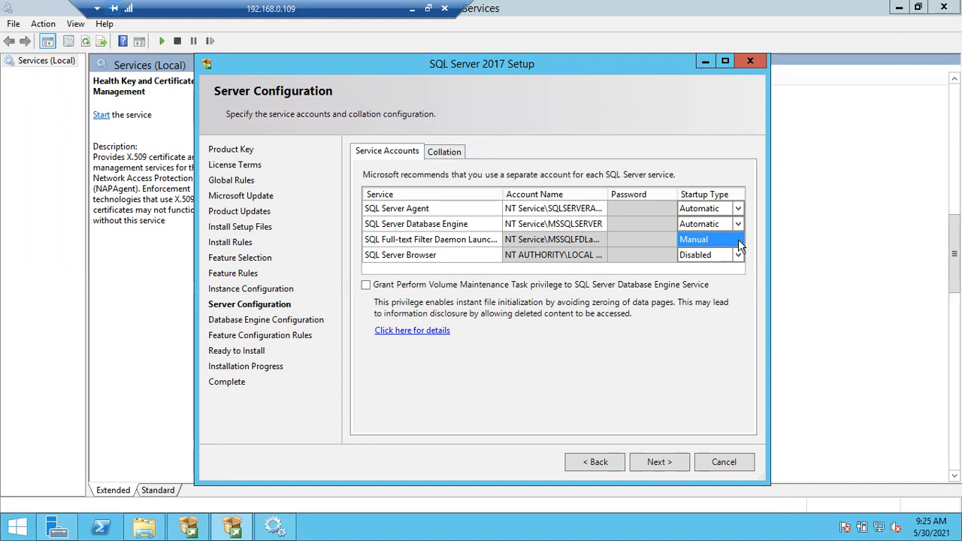
{"action": "left_click", "coordinate": [696, 257]}
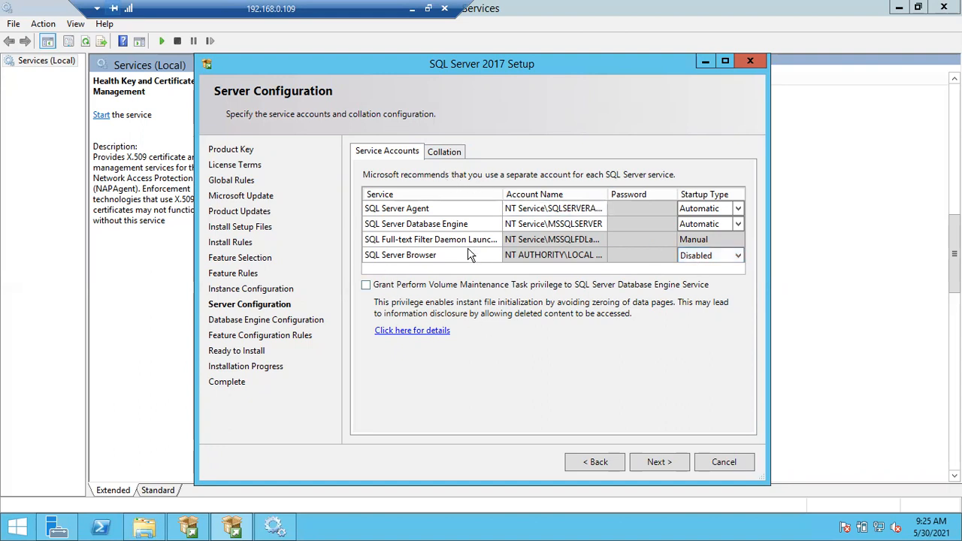
{"action": "left_click", "coordinate": [434, 152]}
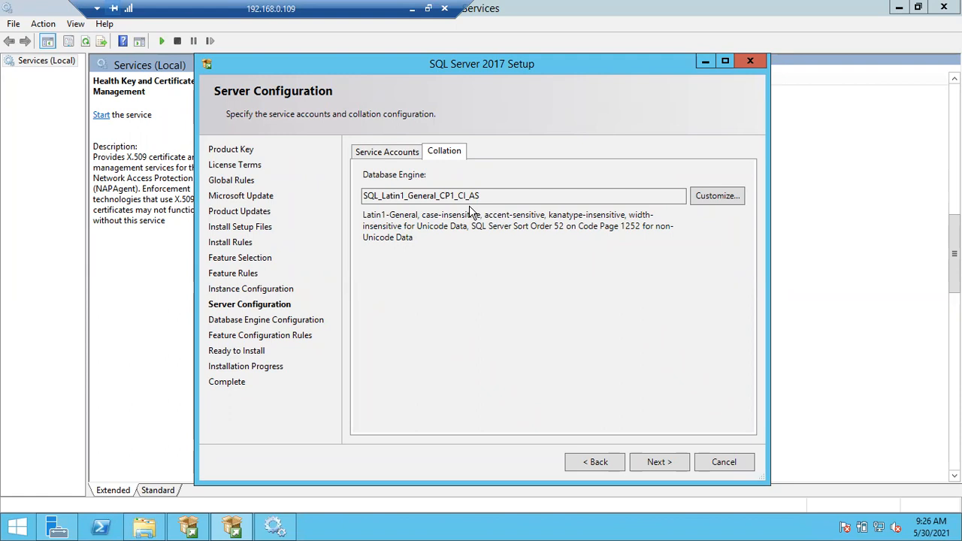
Open the Database Engine collation customization, showing SQL_Latin1_General_CP1_CI_AS
{"action": "left_click", "coordinate": [703, 197]}
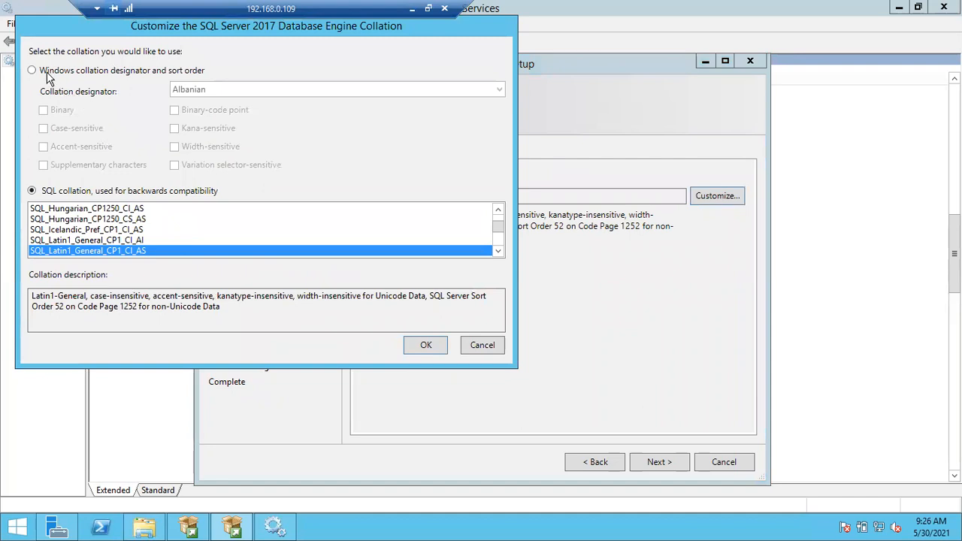
Try a Windows collation designator, browse the designator list, then cancel to keep SQL_Latin1_General_CP1_CI_AS
{"action": "left_click", "coordinate": [48, 72]}
{"action": "left_click", "coordinate": [221, 88]}
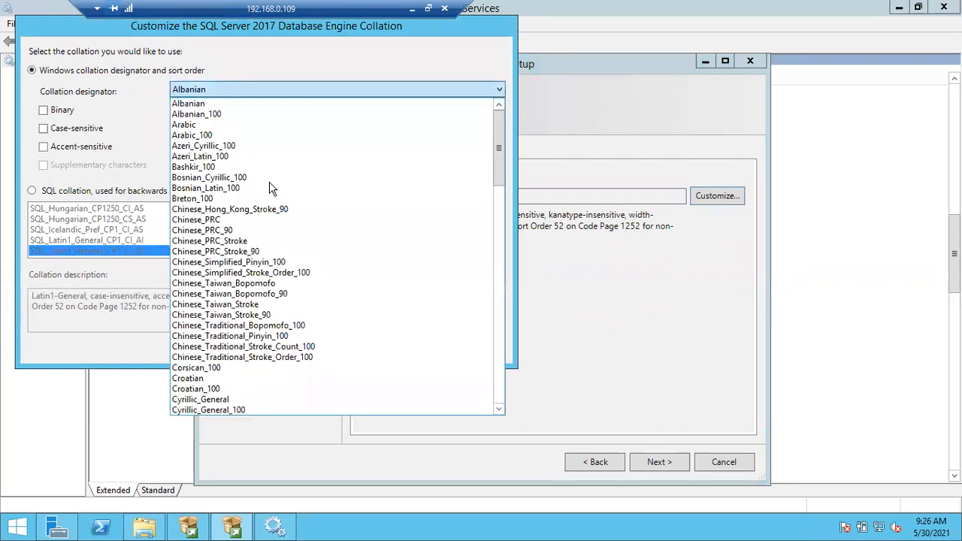
{"action": "scroll", "coordinate": [274, 193], "scroll_direction": "down", "scroll_amount": 6}
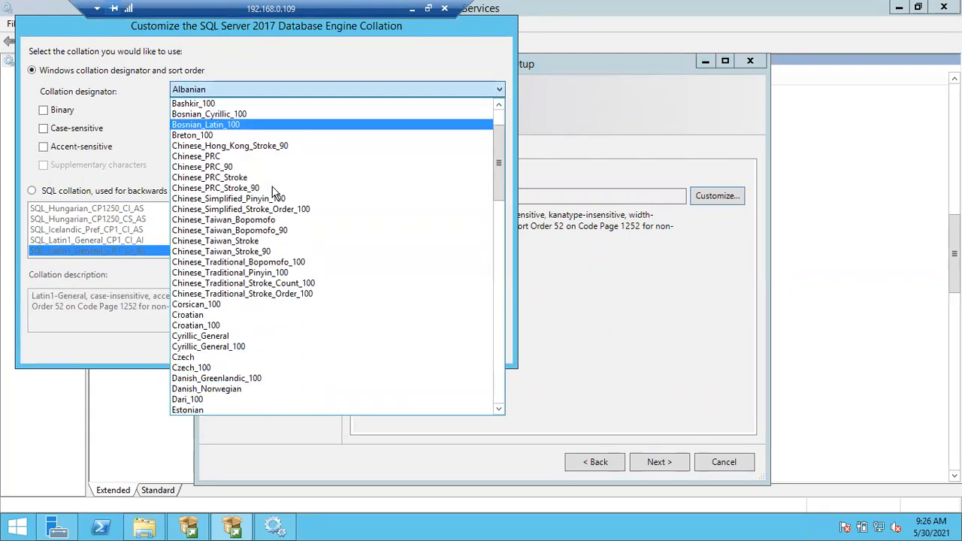
{"action": "scroll", "coordinate": [274, 193], "scroll_direction": "down", "scroll_amount": 1}
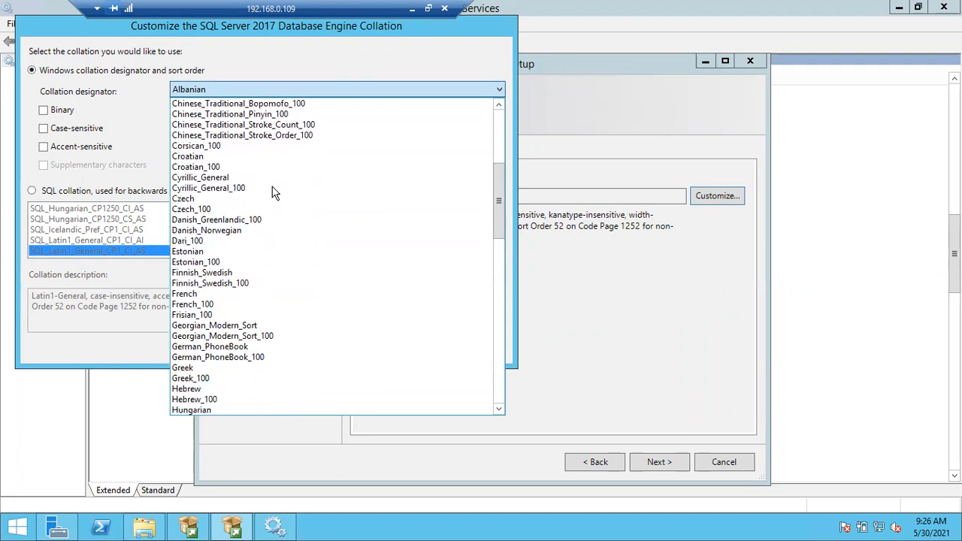
{"action": "scroll", "coordinate": [192, 296], "scroll_direction": "down", "scroll_amount": 1}
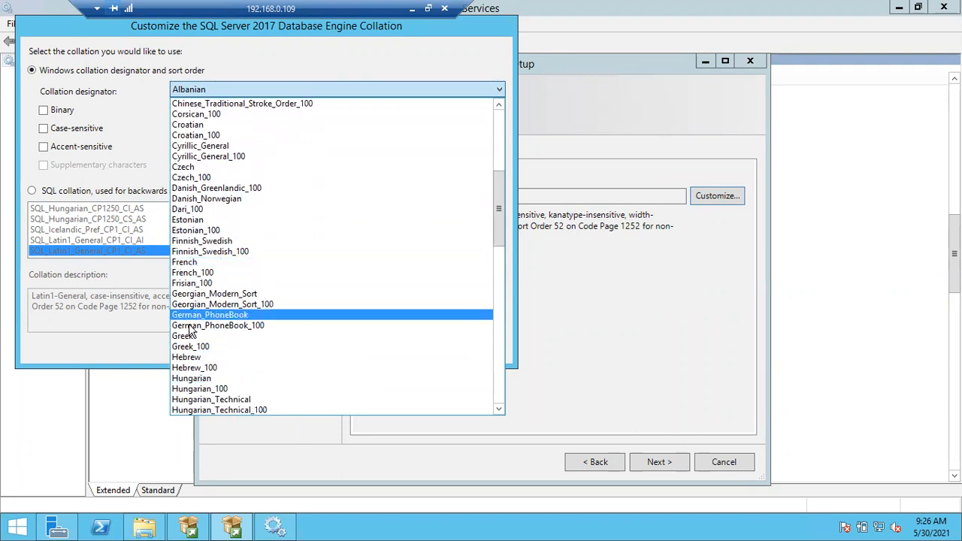
{"action": "scroll", "coordinate": [190, 335], "scroll_direction": "down", "scroll_amount": 3}
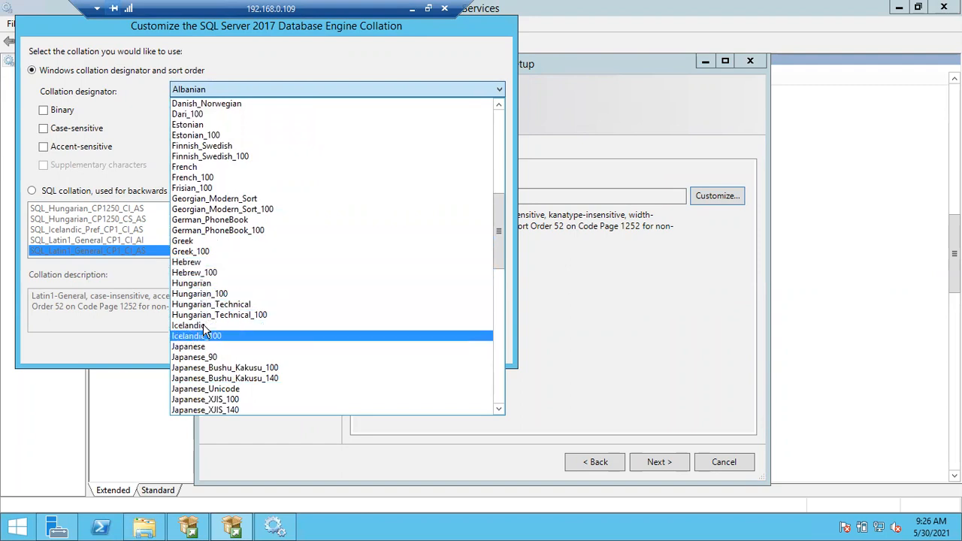
{"action": "scroll", "coordinate": [208, 344], "scroll_direction": "down", "scroll_amount": 1}
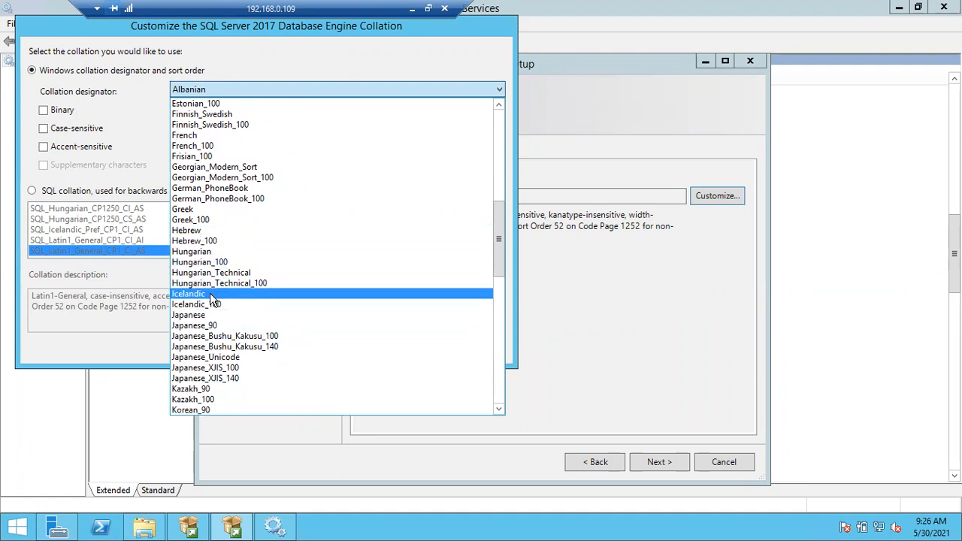
{"action": "scroll", "coordinate": [212, 314], "scroll_direction": "up", "scroll_amount": 1}
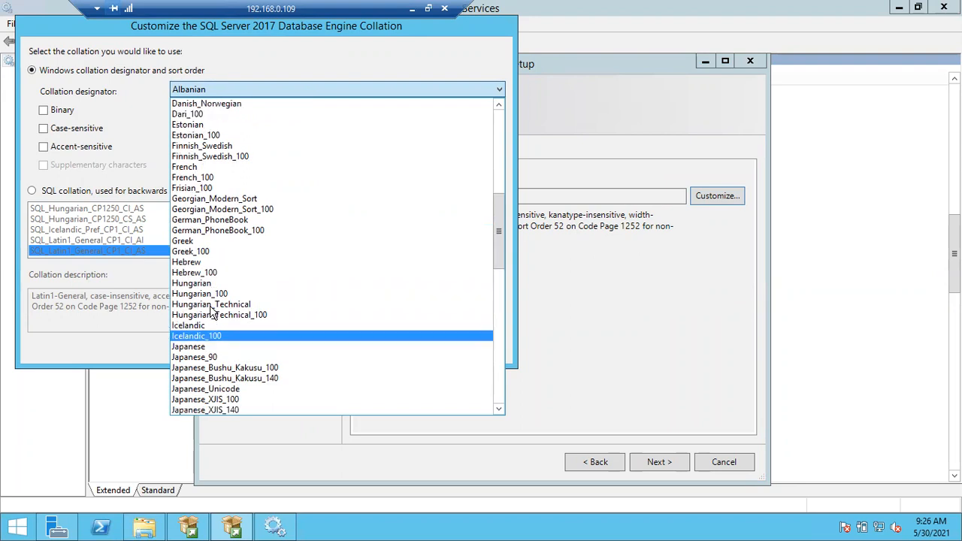
{"action": "scroll", "coordinate": [212, 314], "scroll_direction": "up", "scroll_amount": 6}
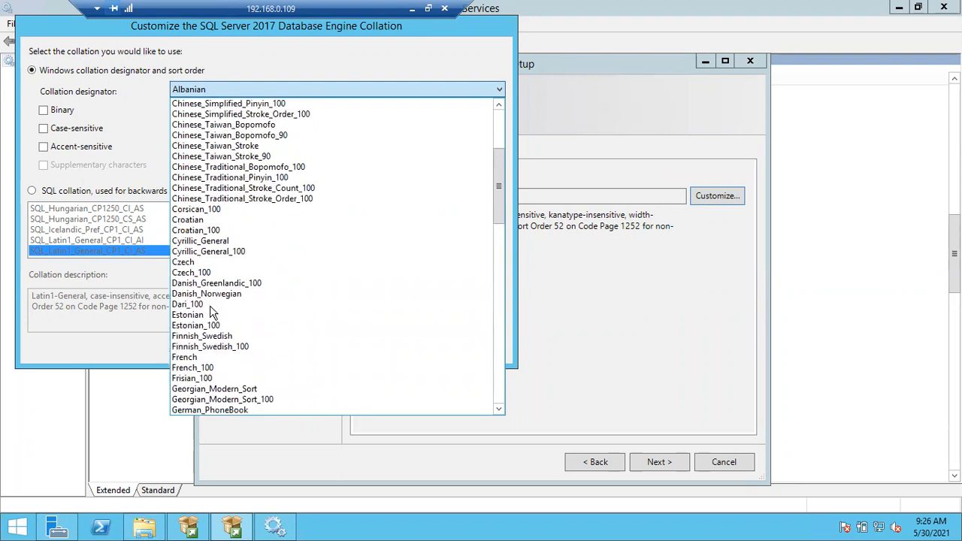
{"action": "scroll", "coordinate": [212, 314], "scroll_direction": "up", "scroll_amount": 5}
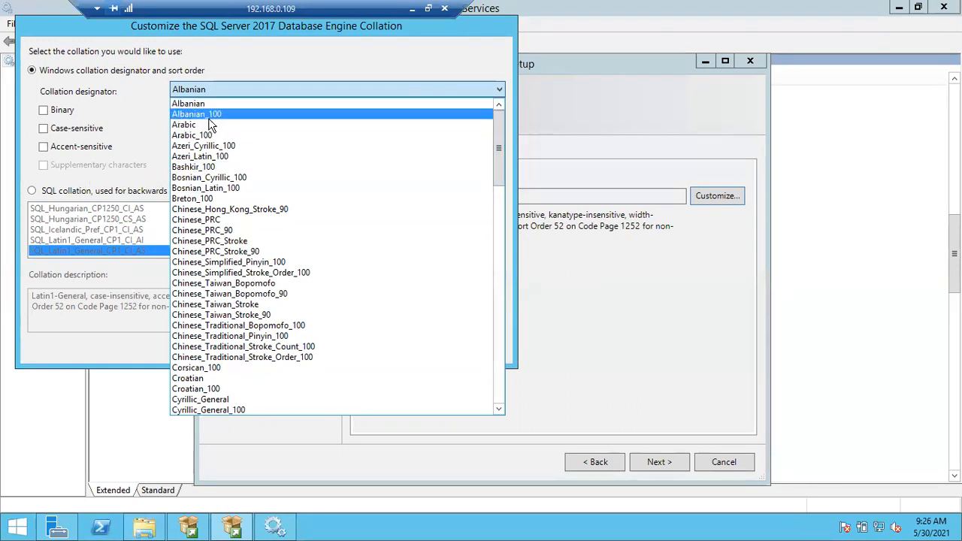
{"action": "left_click", "coordinate": [76, 155]}
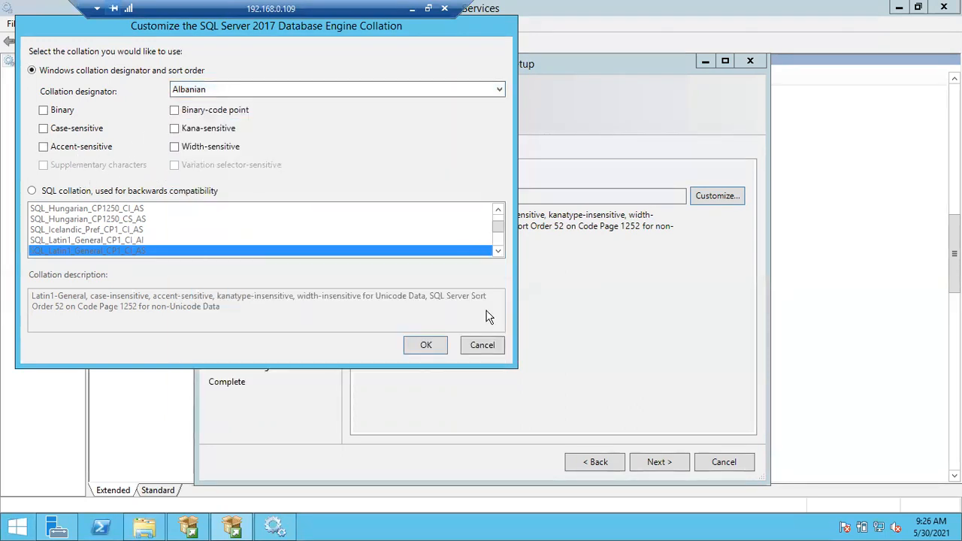
{"action": "left_click", "coordinate": [494, 344]}
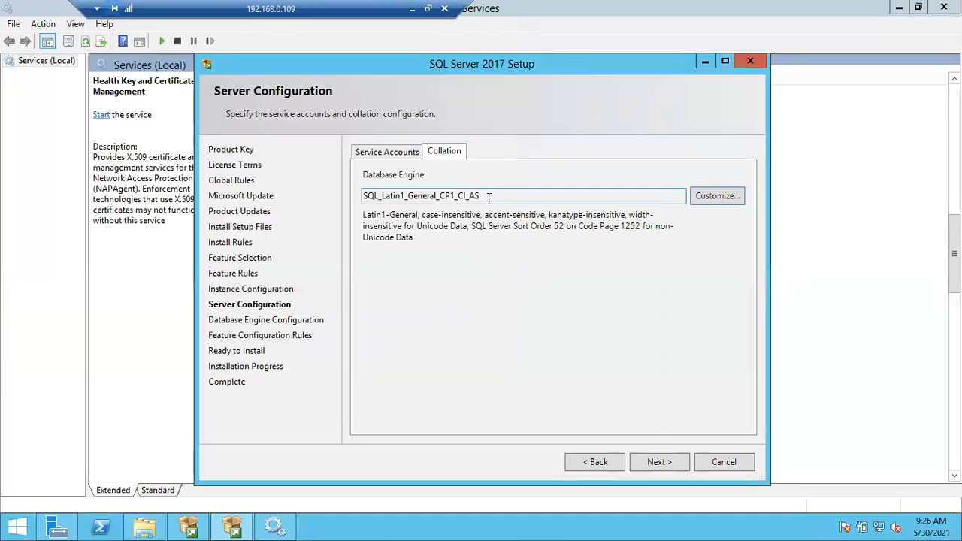
Review the Database Engine collation SQL_Latin1_General_CP1_CI_AS, keep it unchanged, and continue with Next
{"action": "left_click_drag", "start_coordinate": [488, 196], "coordinate": [334, 212]}
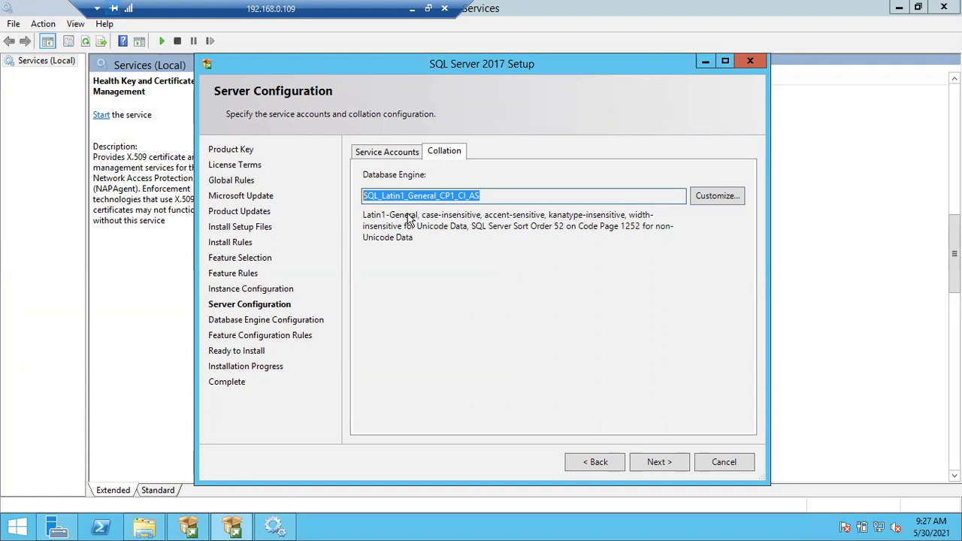
{"action": "left_click", "coordinate": [441, 194]}
{"action": "left_click_drag", "start_coordinate": [441, 194], "coordinate": [482, 196]}
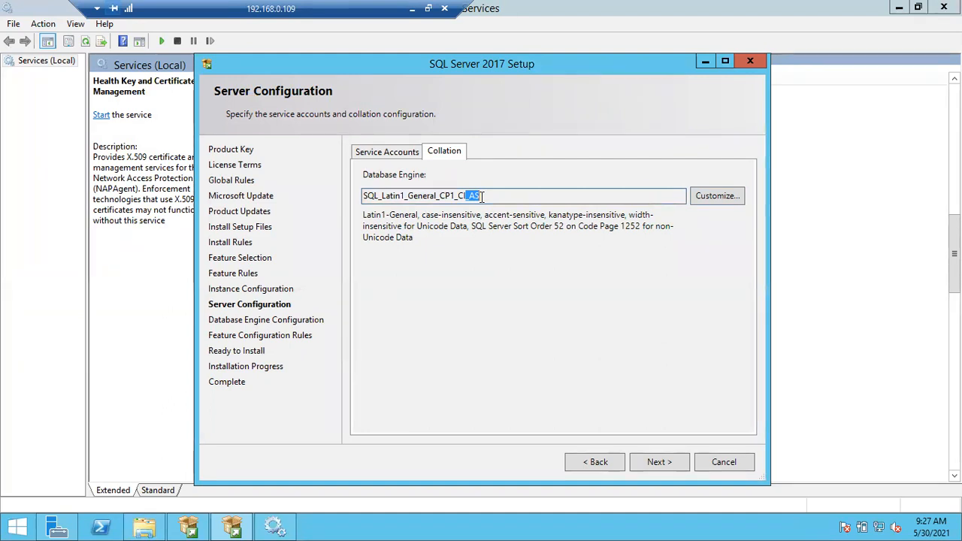
{"action": "left_click", "coordinate": [462, 196]}
{"action": "double_click", "coordinate": [471, 196]}
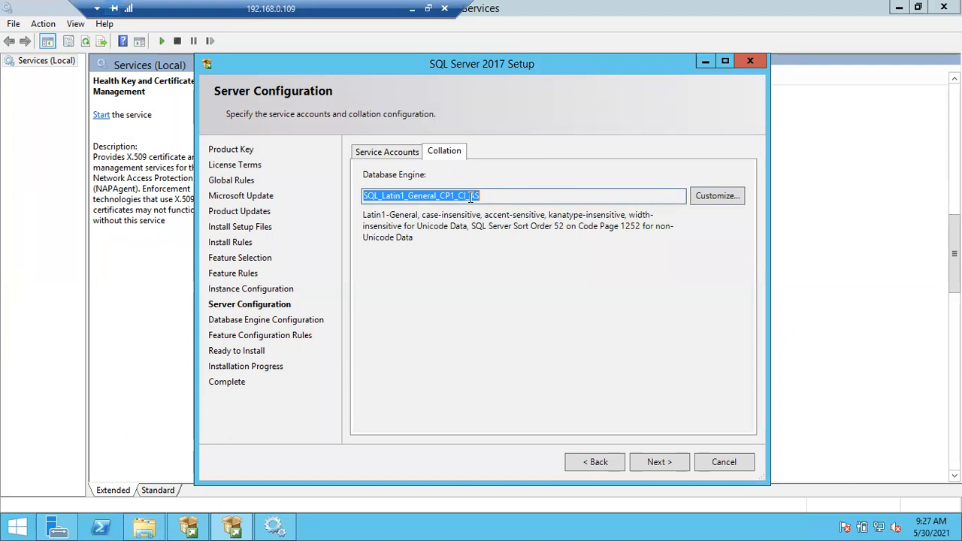
{"action": "left_click_drag", "start_coordinate": [501, 197], "coordinate": [358, 195]}
{"action": "left_click", "coordinate": [544, 197]}
{"action": "left_click", "coordinate": [659, 461]}
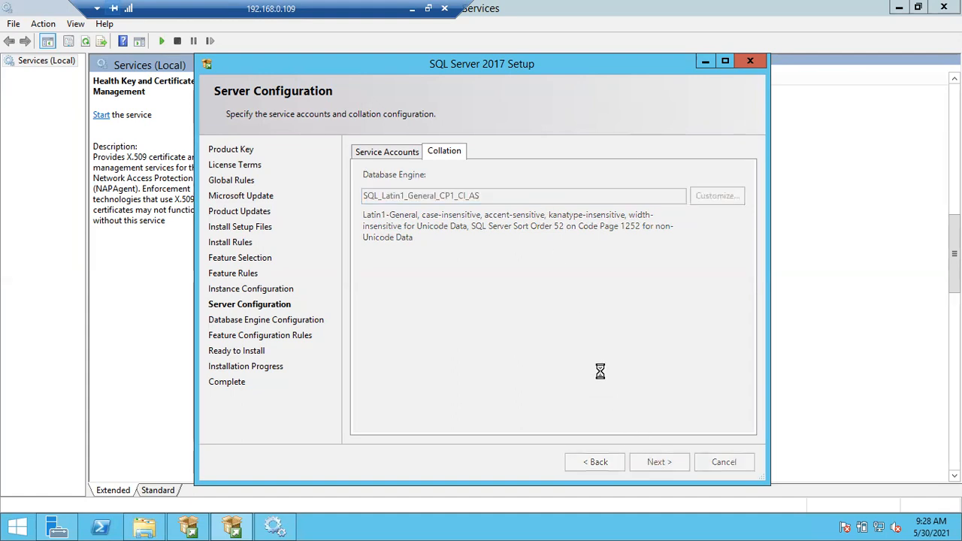